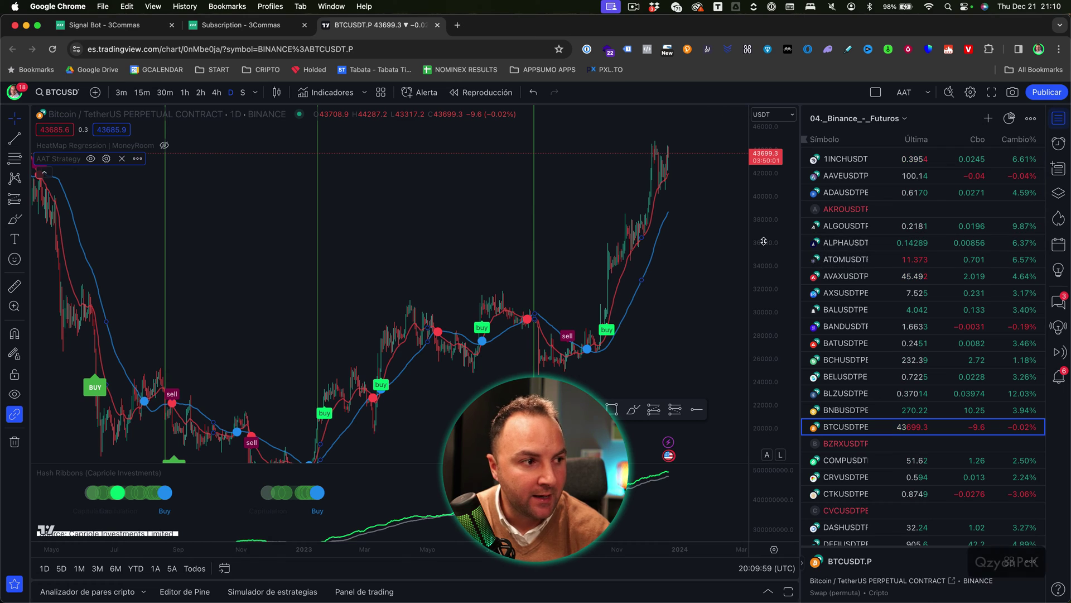
Step: Start a new alert on the AAT Strategy indicator of the BTCUSDT.P daily chart
left_click_drag(685, 344, 660, 270)
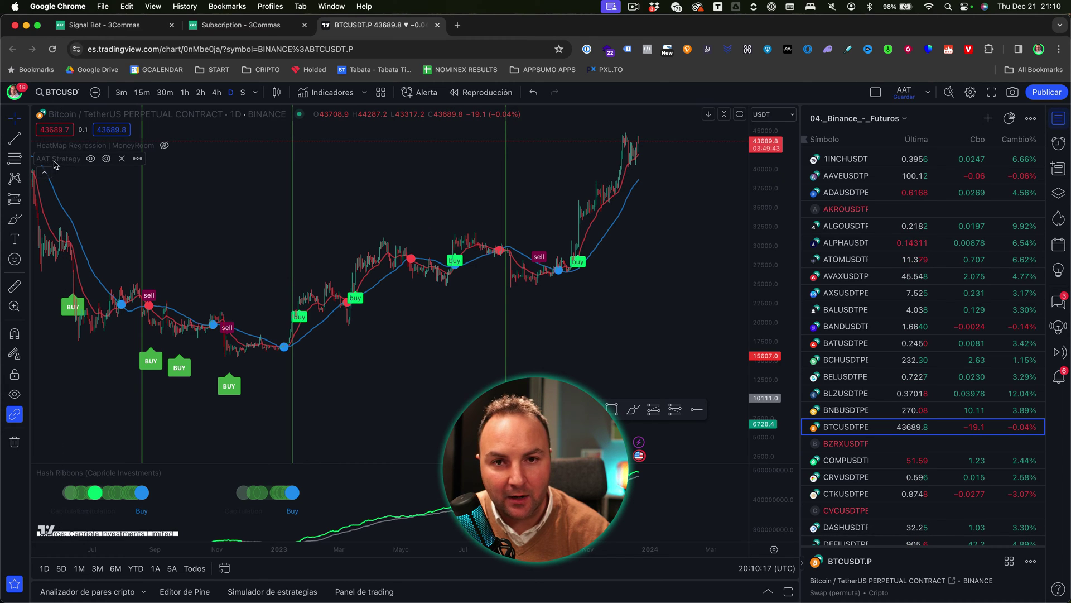
left_click(138, 159)
left_click(198, 179)
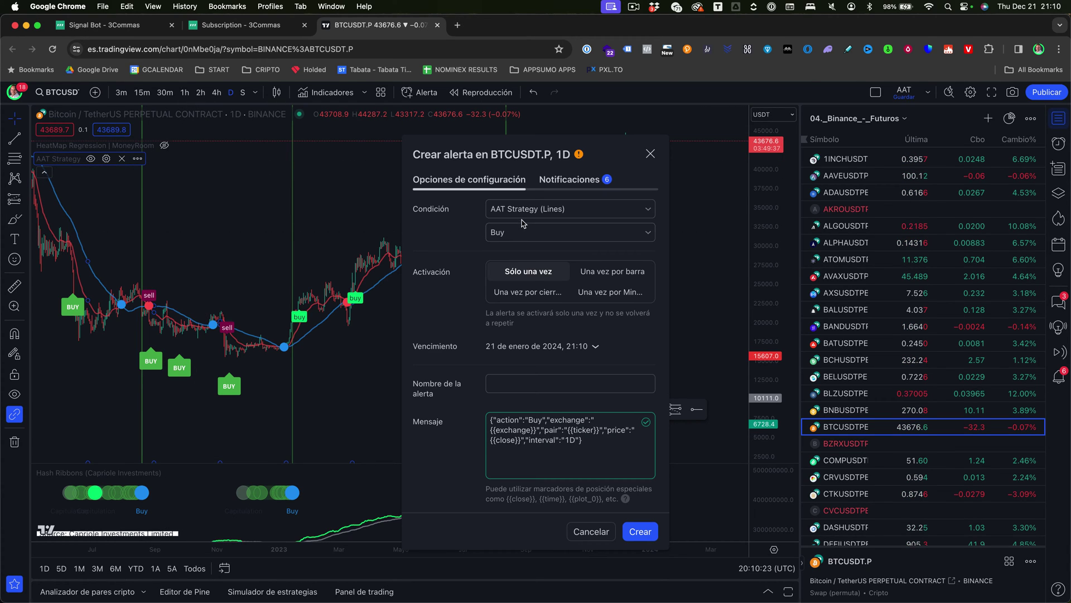
left_click(569, 179)
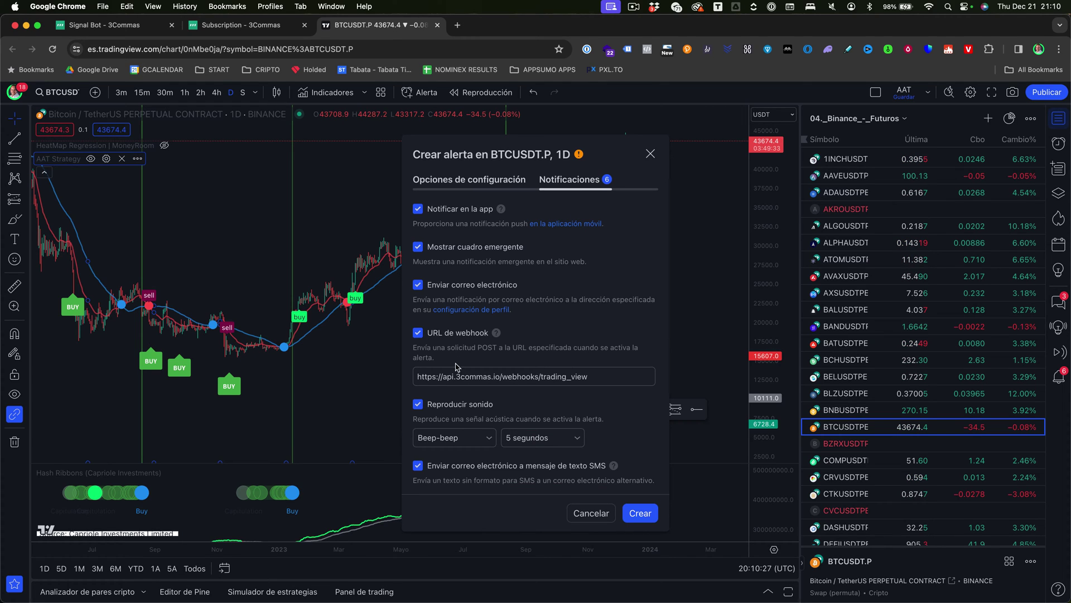
left_click(611, 378)
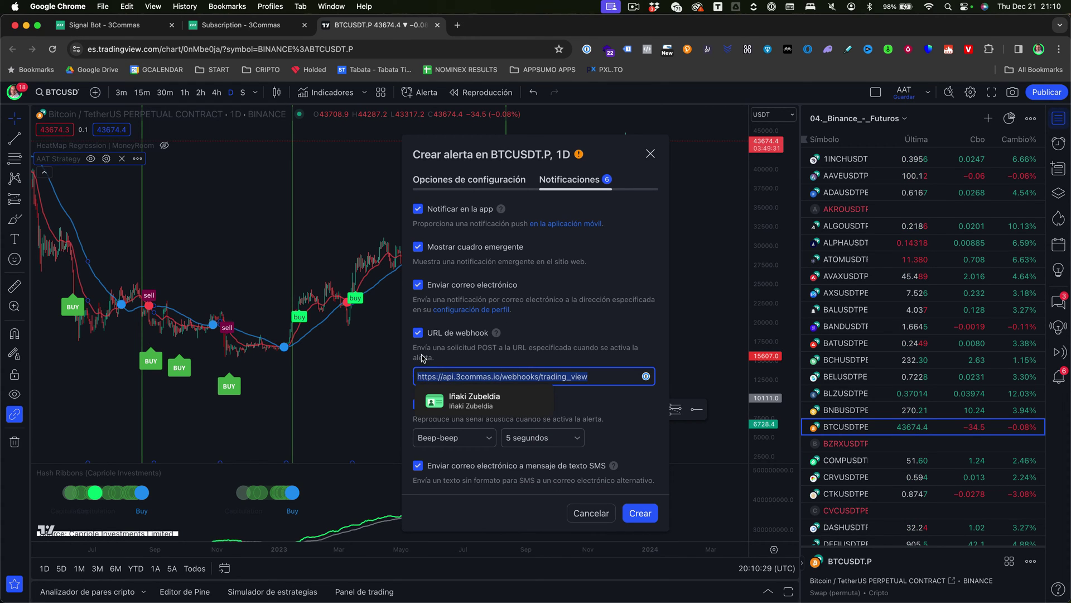
left_click(477, 332)
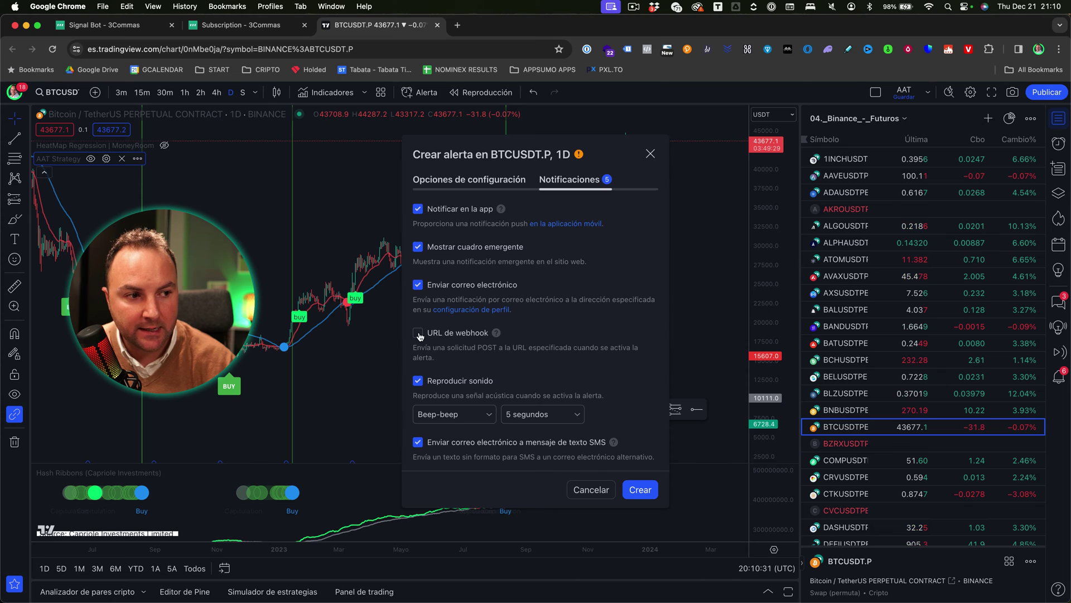
left_click(477, 333)
key("super+c")
key("BackSpace")
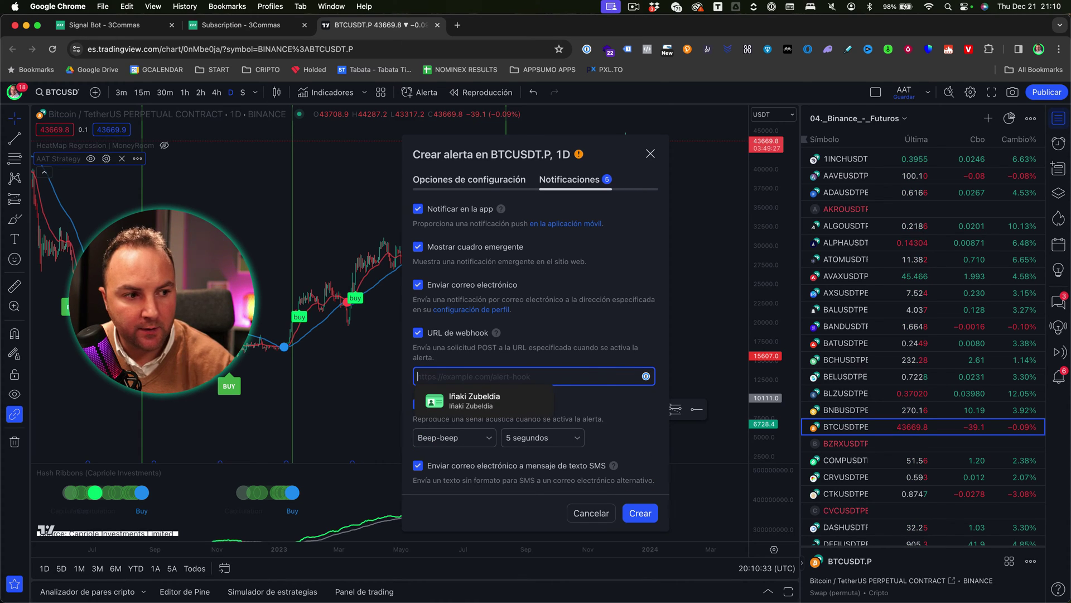
left_click(553, 376)
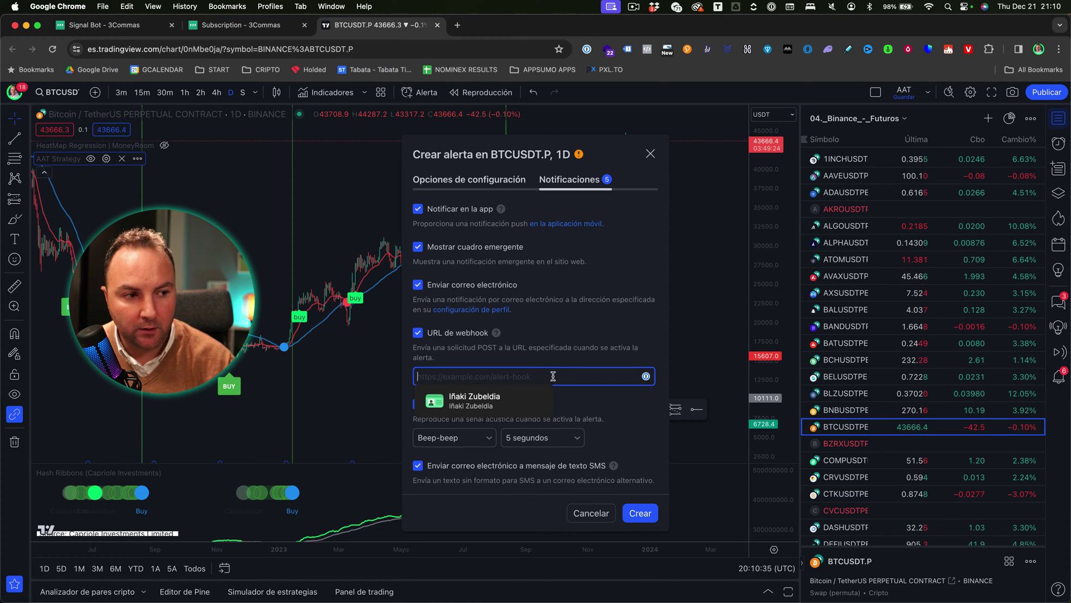
key("super+v")
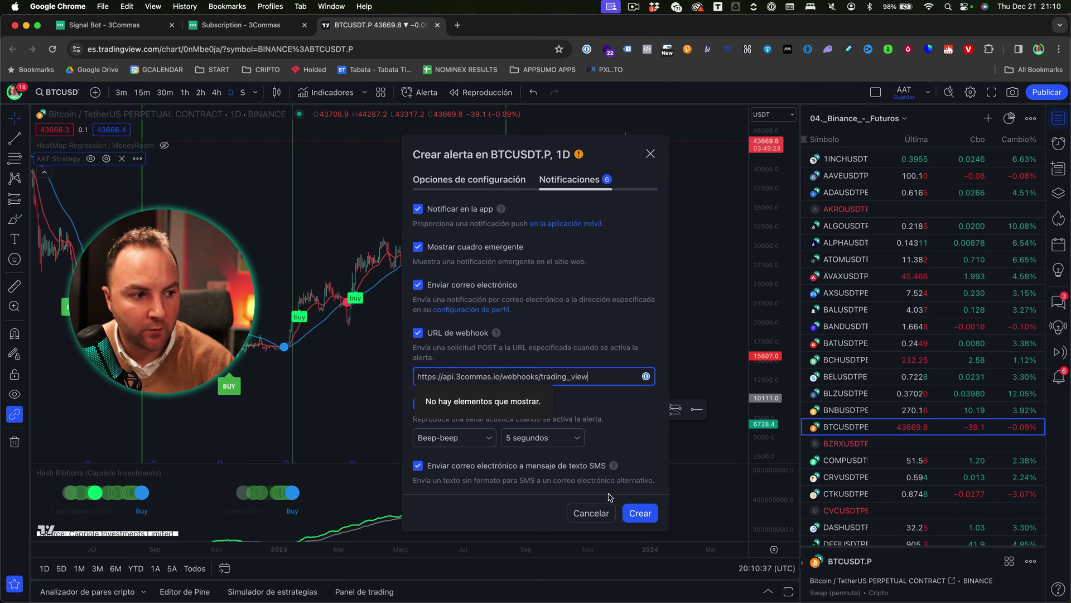
left_click(498, 193)
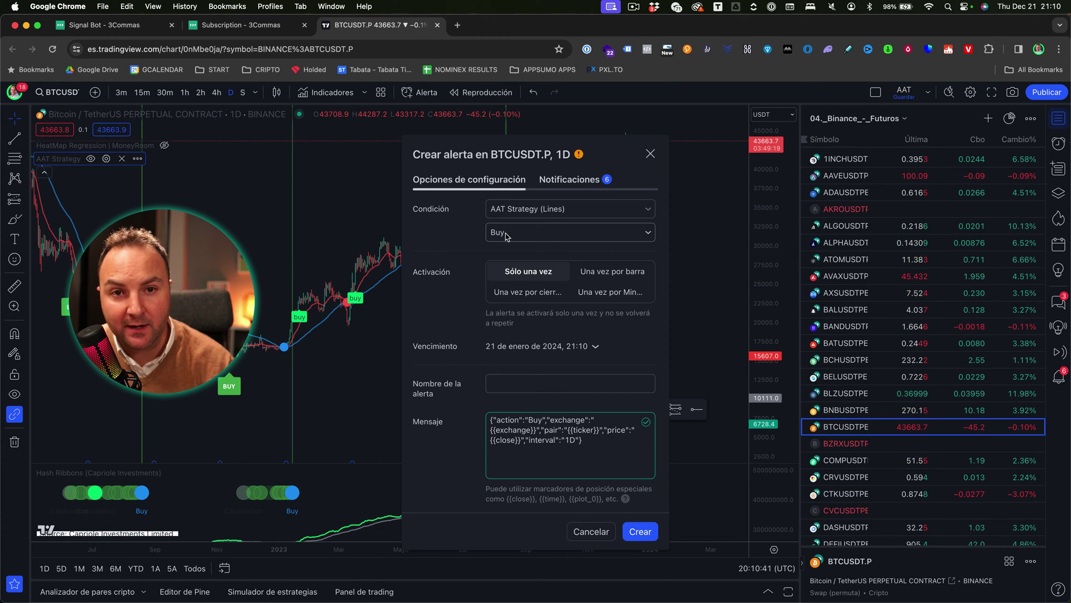
Step: Switch to 3Commas, declare the webhook URL as set in TradingView and proceed to the signal bot's general settings
left_click(130, 29)
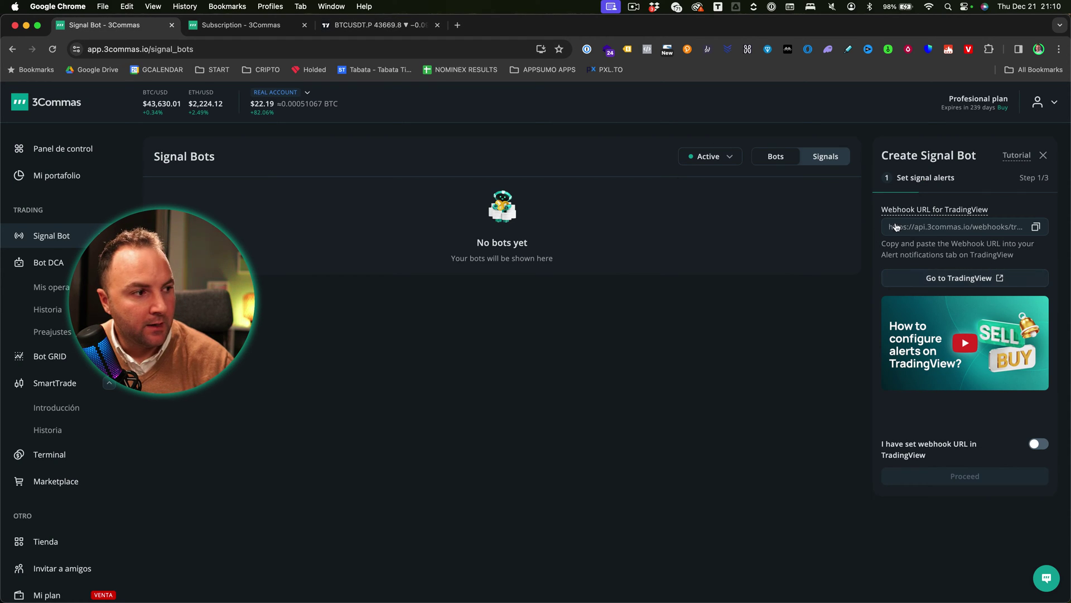
left_click(1038, 444)
left_click(998, 481)
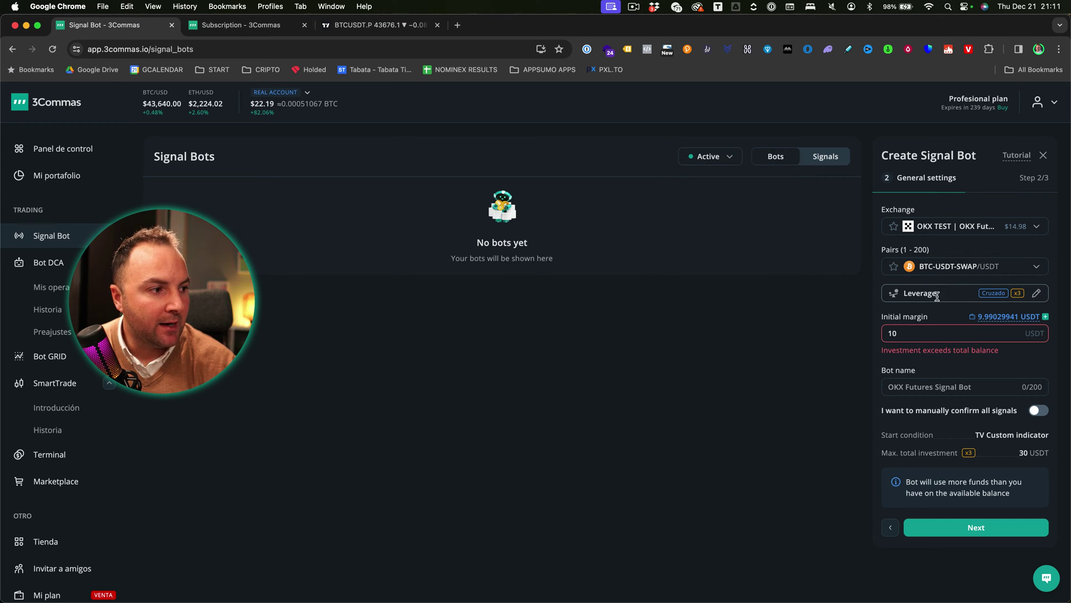
Step: Set the bot's margin type to Aislado with leverage 2
left_click(1037, 293)
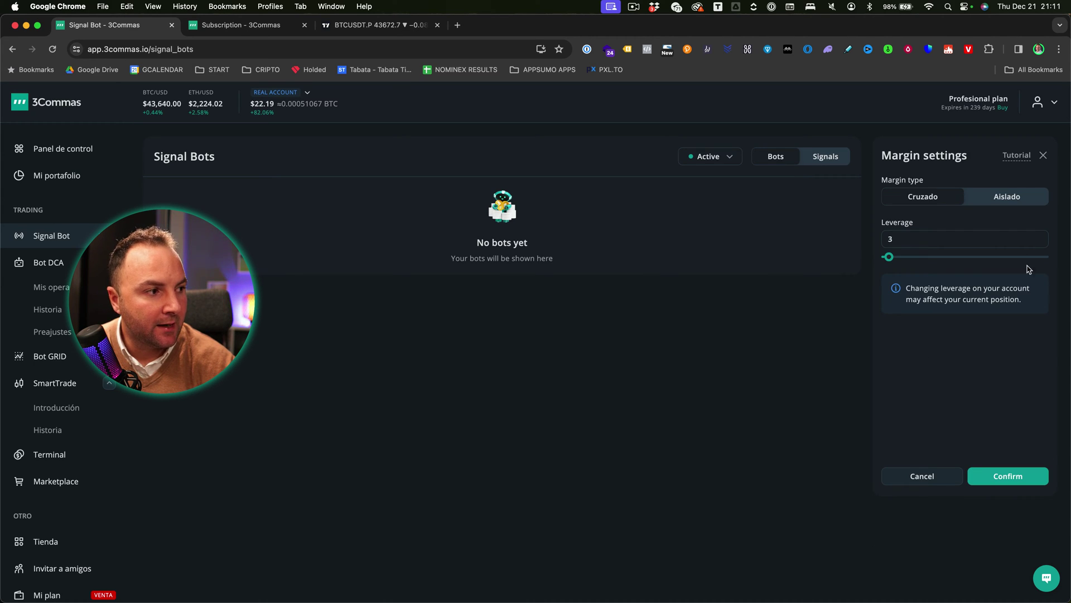
left_click(997, 199)
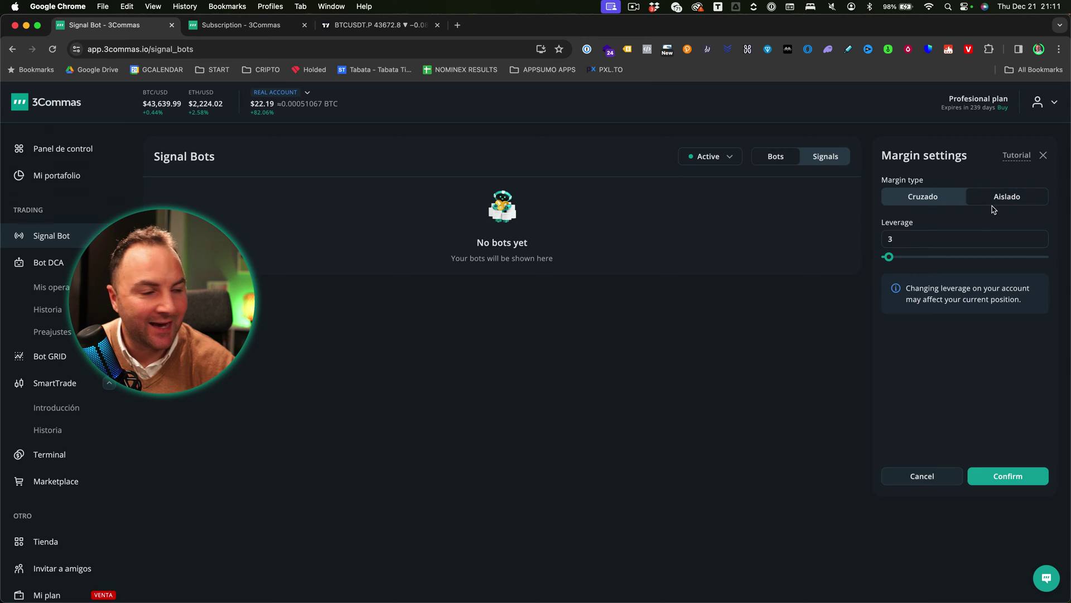
mouse_move(890, 257)
left_mouse_down()
mouse_move(1041, 257)
mouse_move(887, 260)
left_mouse_up()
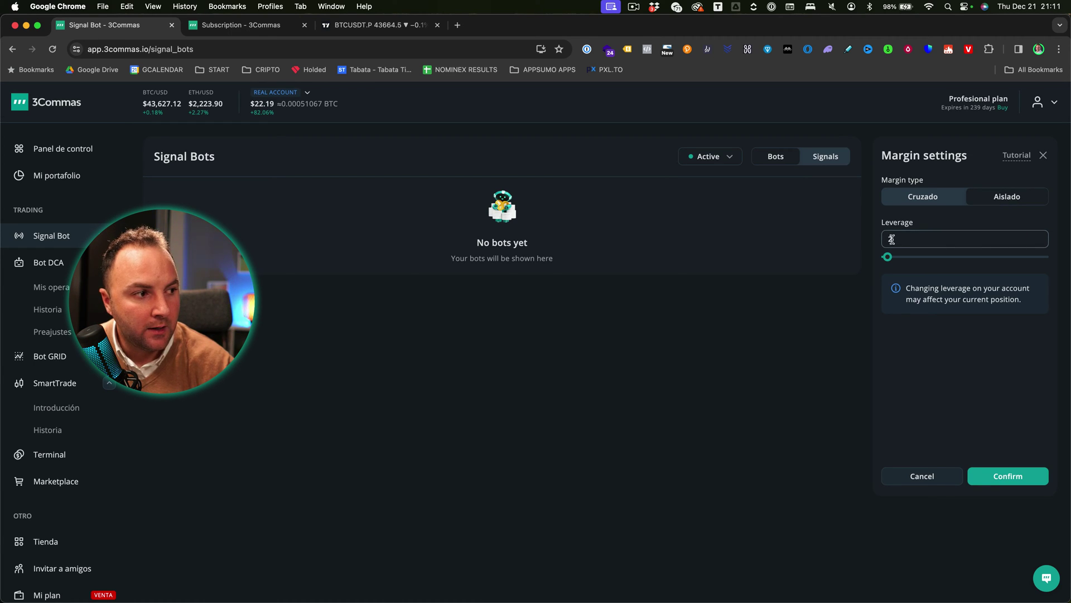
left_click(1020, 476)
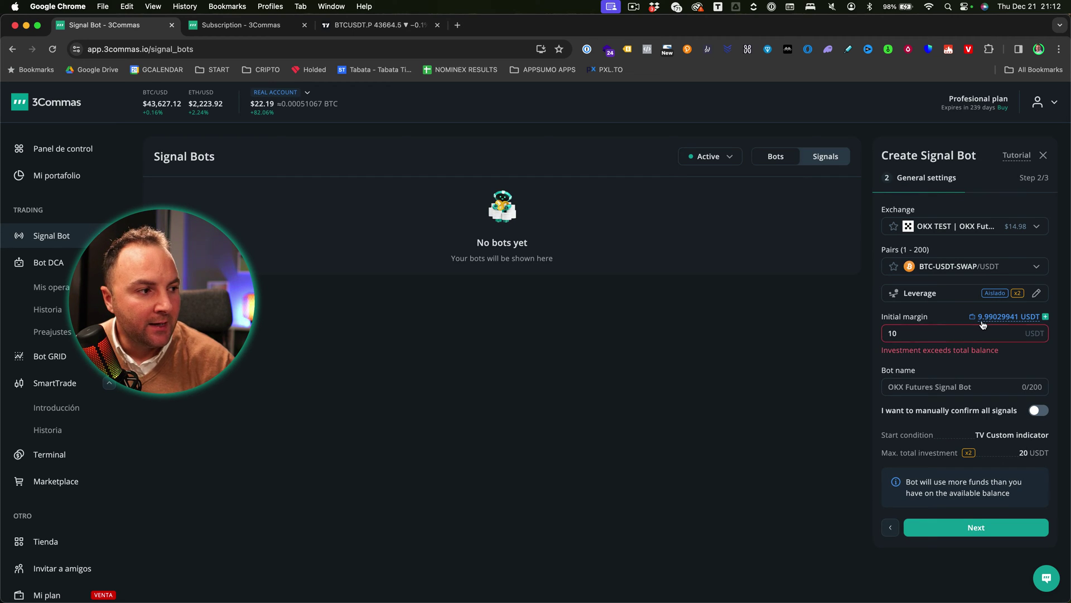
Step: Set the bot's initial margin to 1 USDT
mouse_move(982, 323)
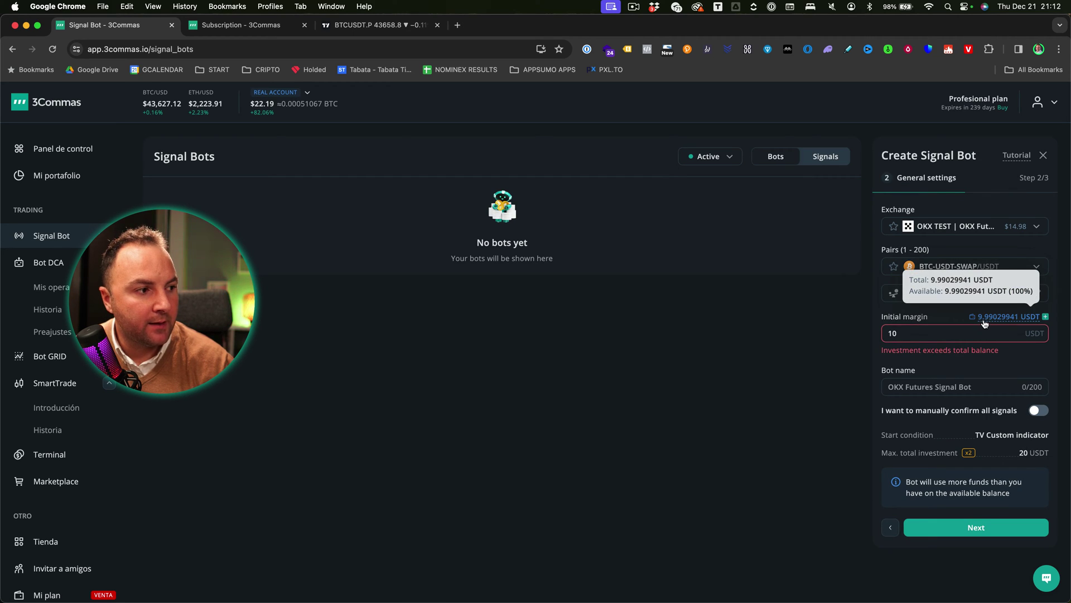
double_click(894, 333)
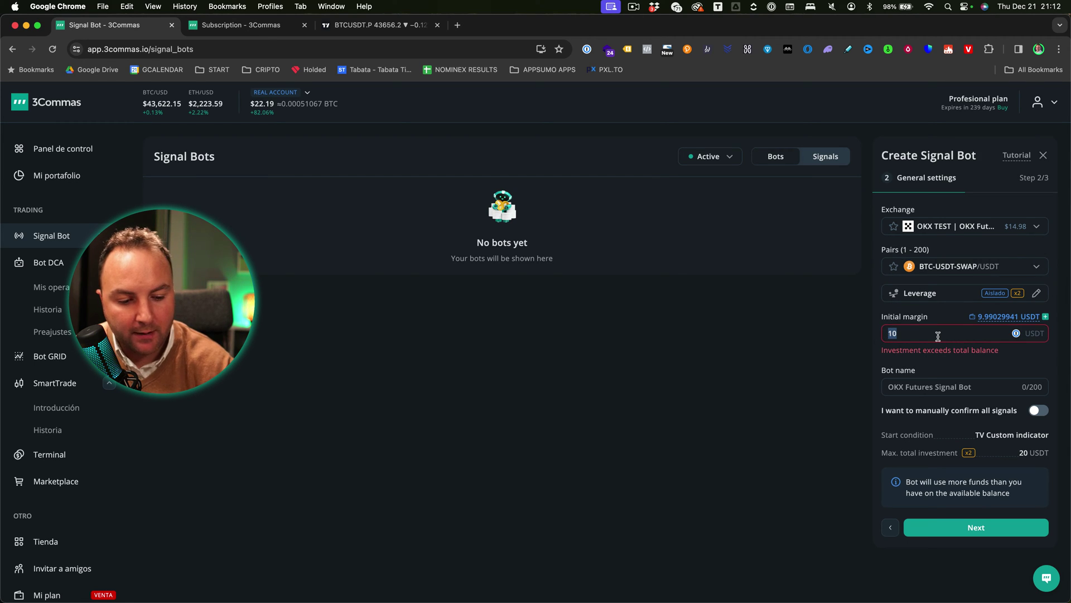
type("1")
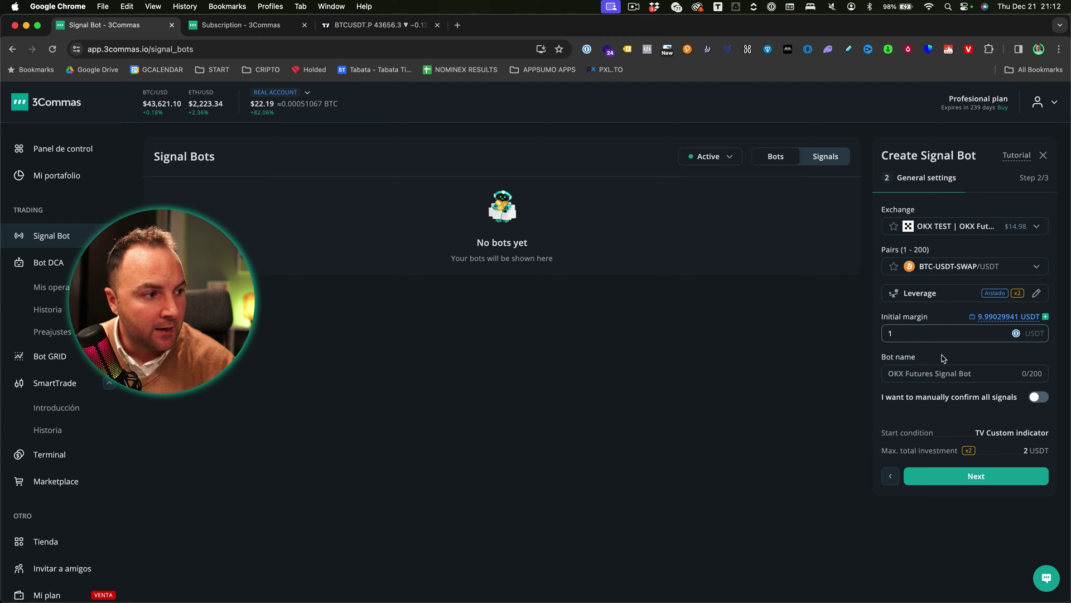
left_click(935, 371)
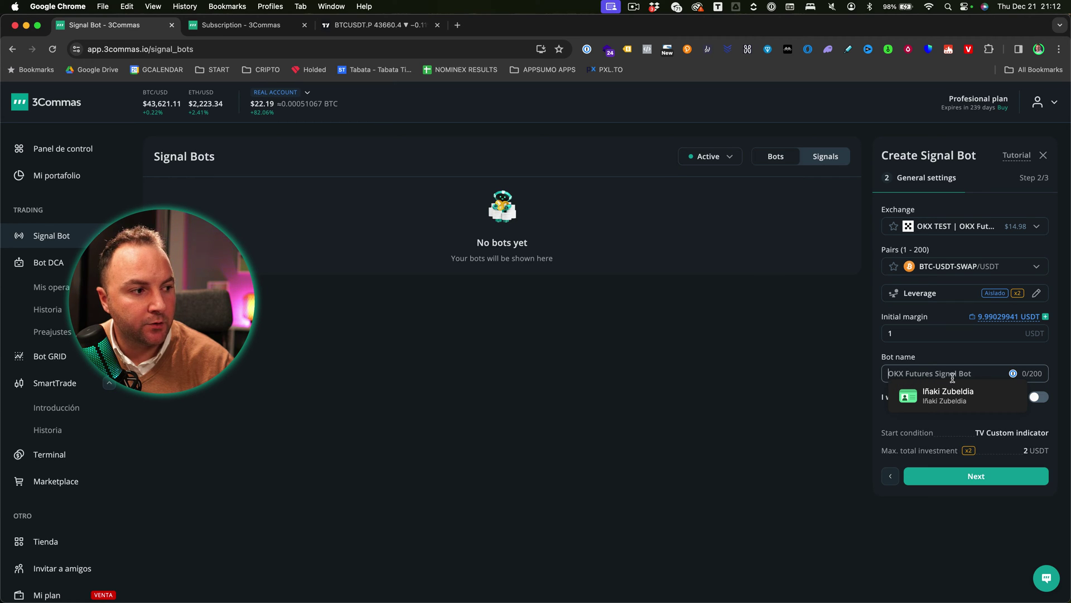
left_click(964, 355)
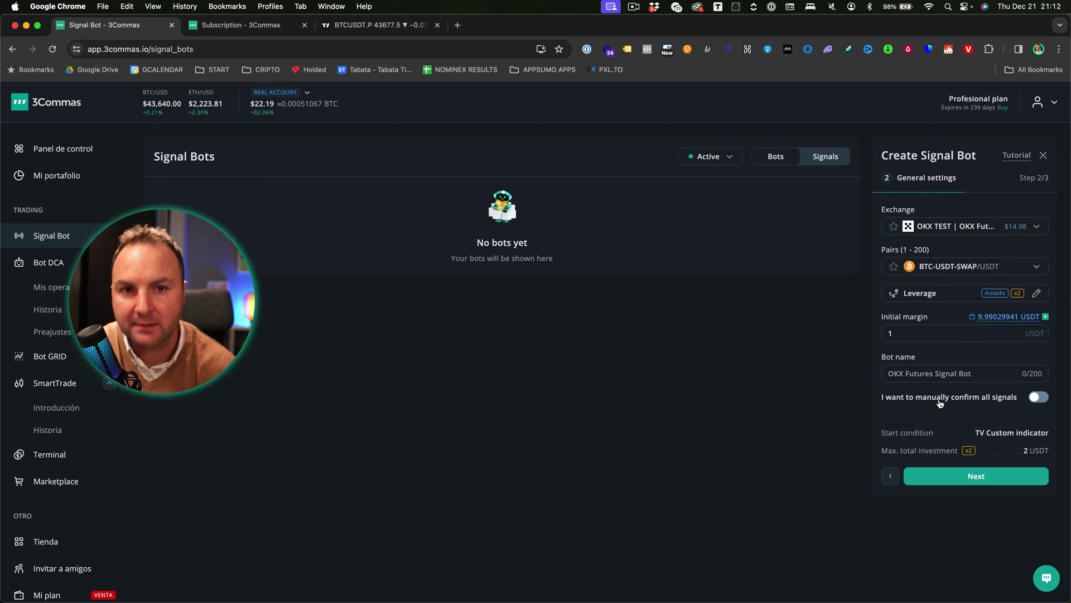
left_click(1040, 398)
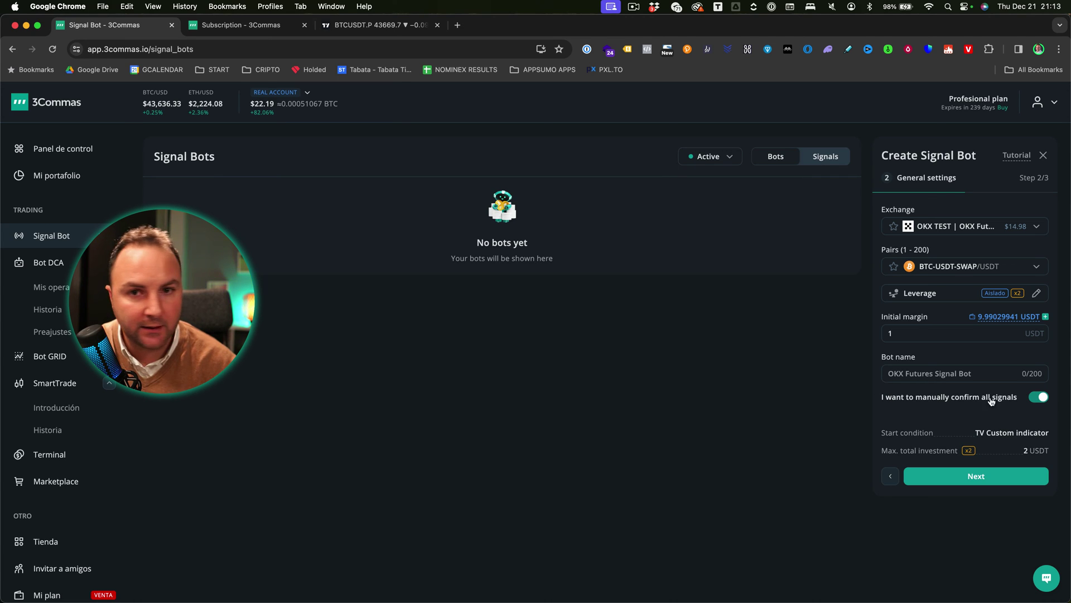
left_click(1036, 400)
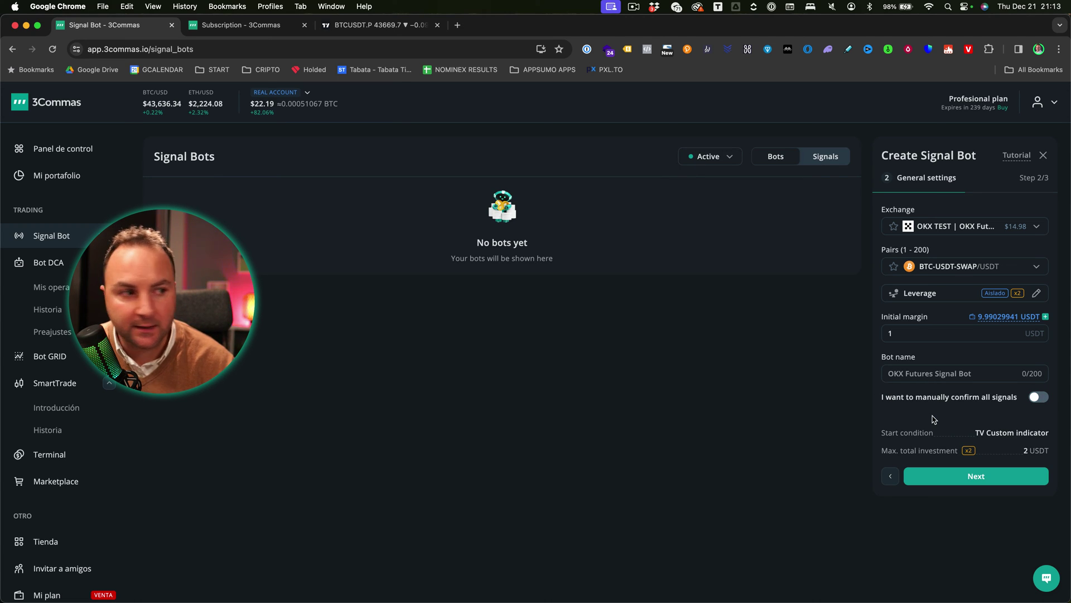
Step: Continue to the bot's order alerts and copy the webhook message of the Entry long order
left_click(980, 480)
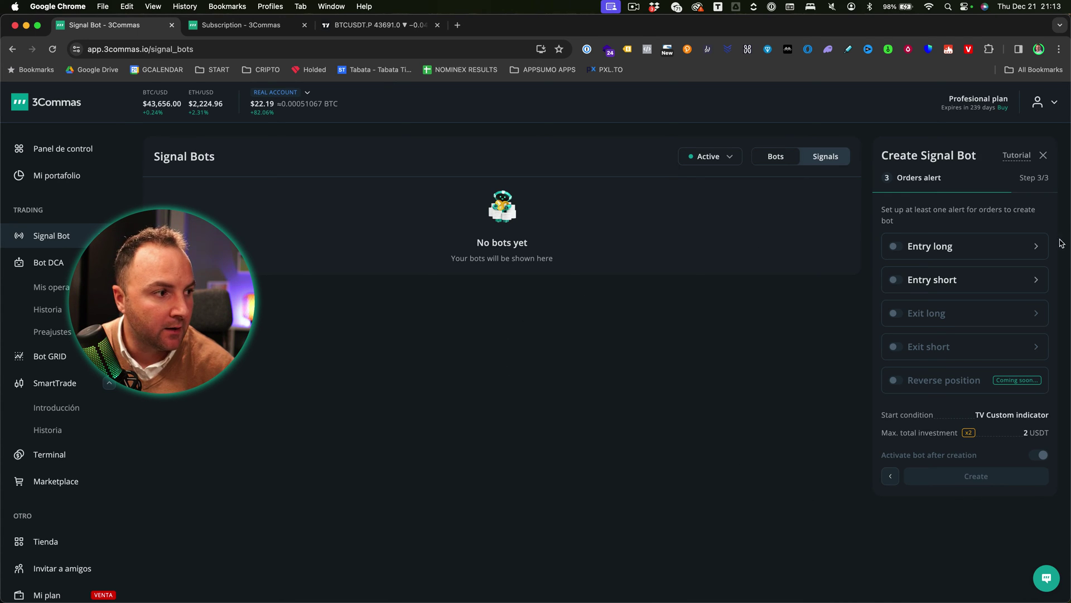
left_click(950, 249)
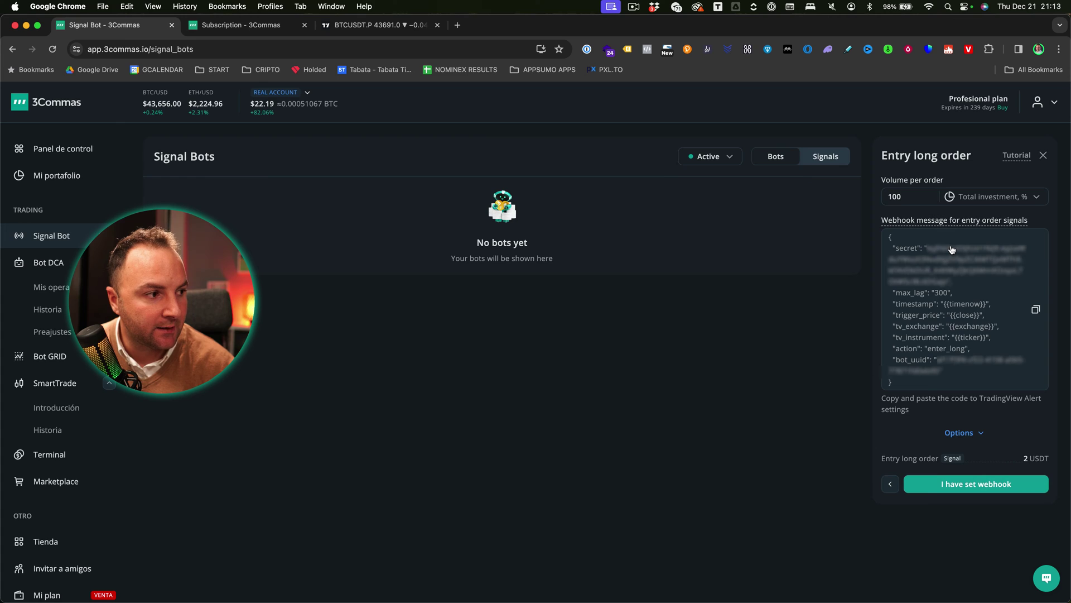
left_click(1036, 309)
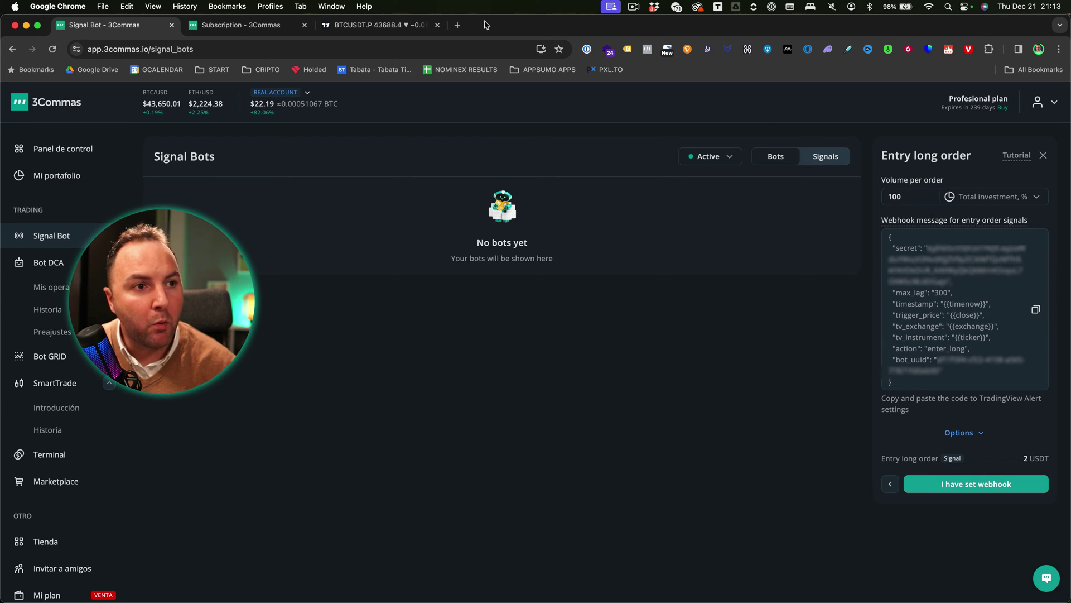
Step: Switch to TradingView and replace the alert's message with the copied Entry long webhook message, including the bot's secret token
left_click(375, 24)
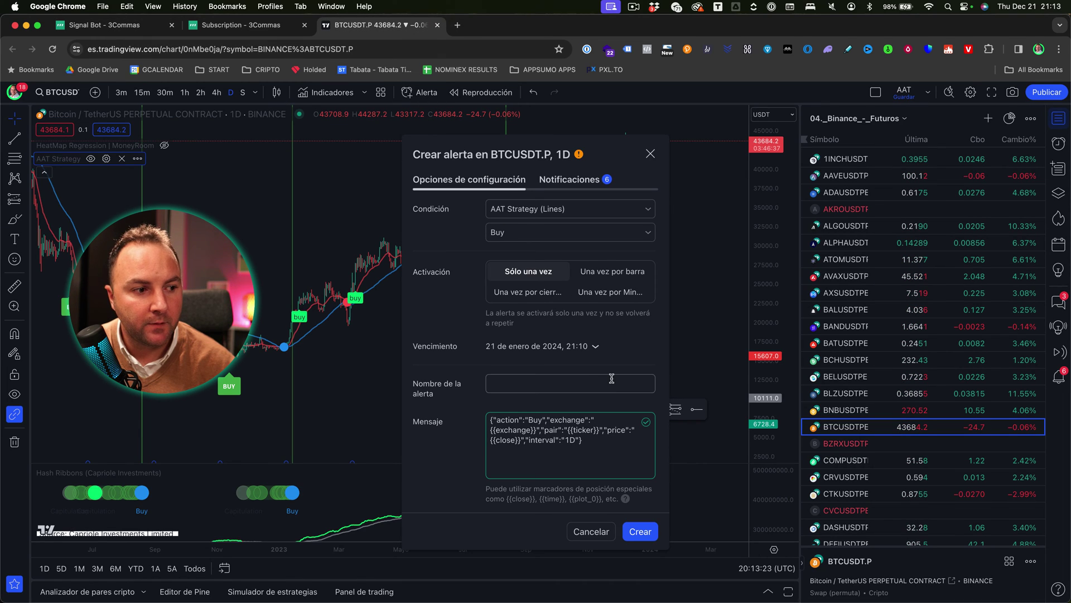
double_click(553, 440)
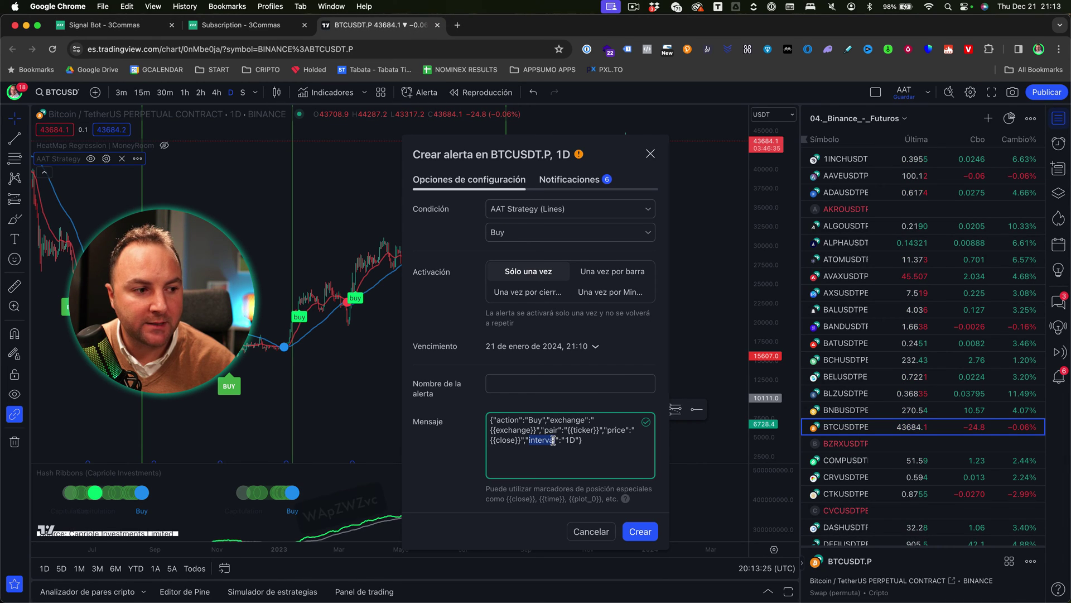
key("super+a")
key("BackSpace")
key("super+v")
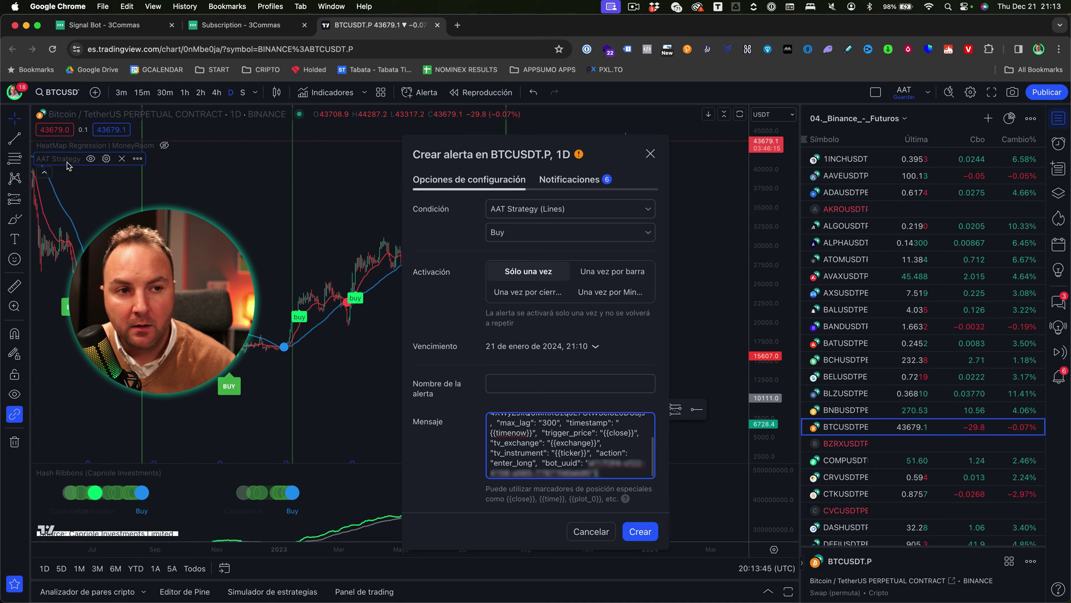
Step: Choose Buy as the AAT Strategy alert condition and set its activation to Una vez por barra
left_click(490, 231)
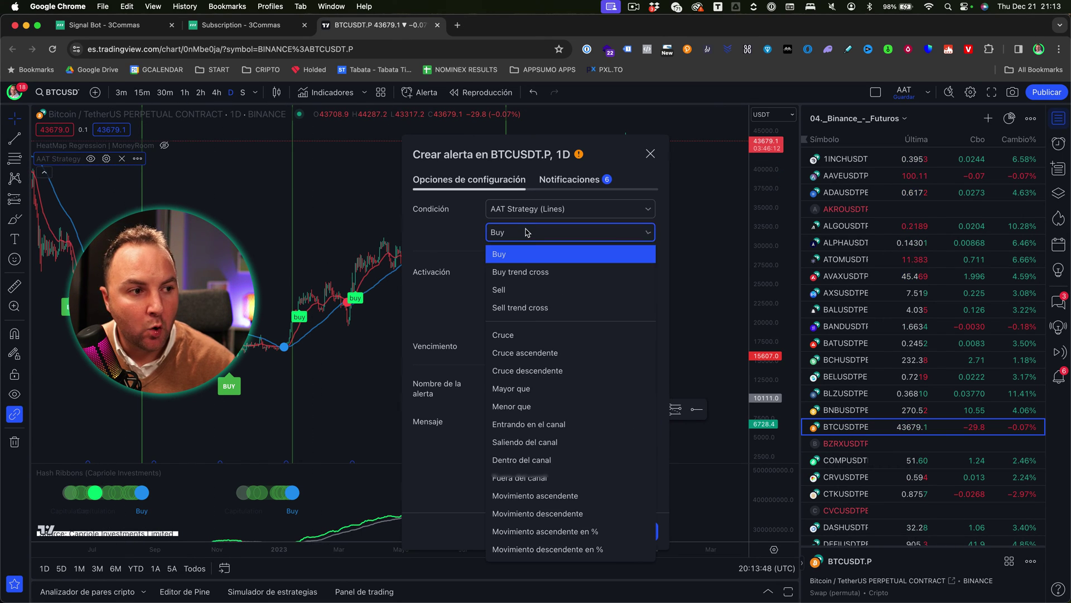
left_click(512, 255)
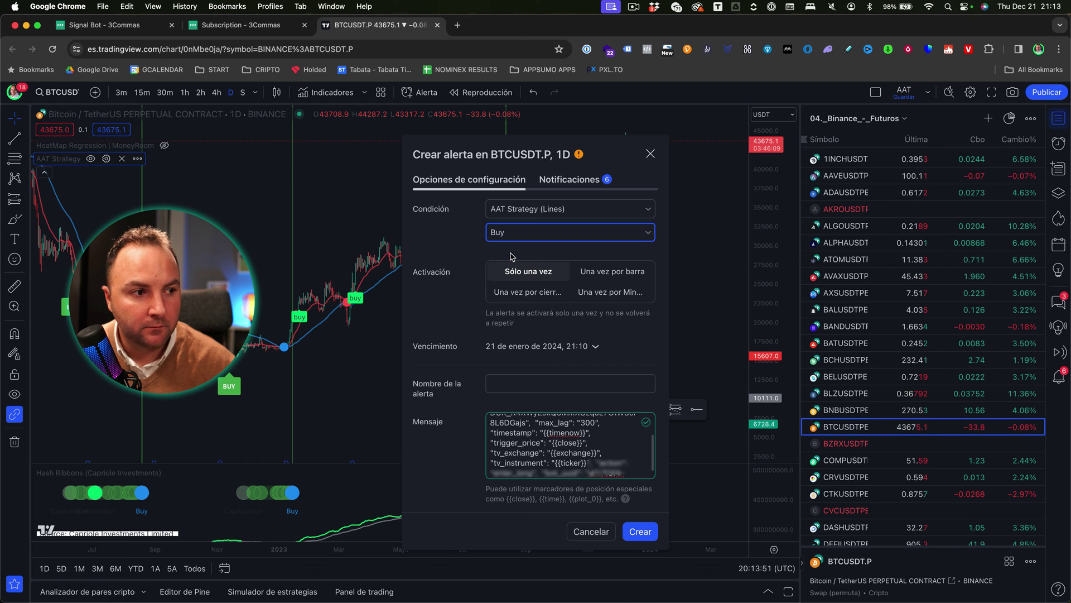
left_click(593, 274)
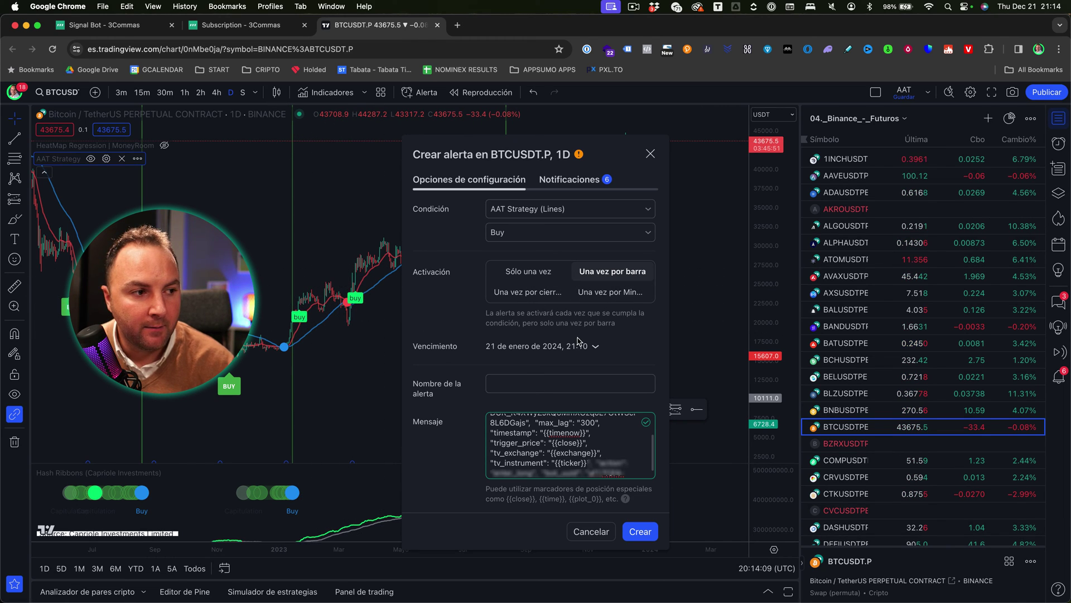
Step: Try to make the alert's expiration indefinite
left_click(593, 347)
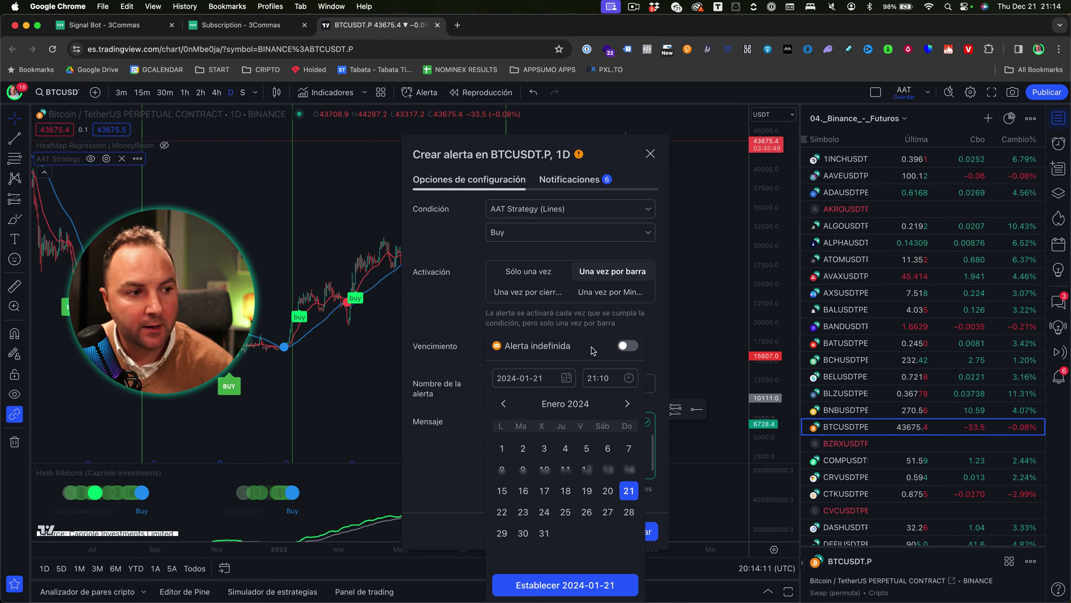
left_click(634, 348)
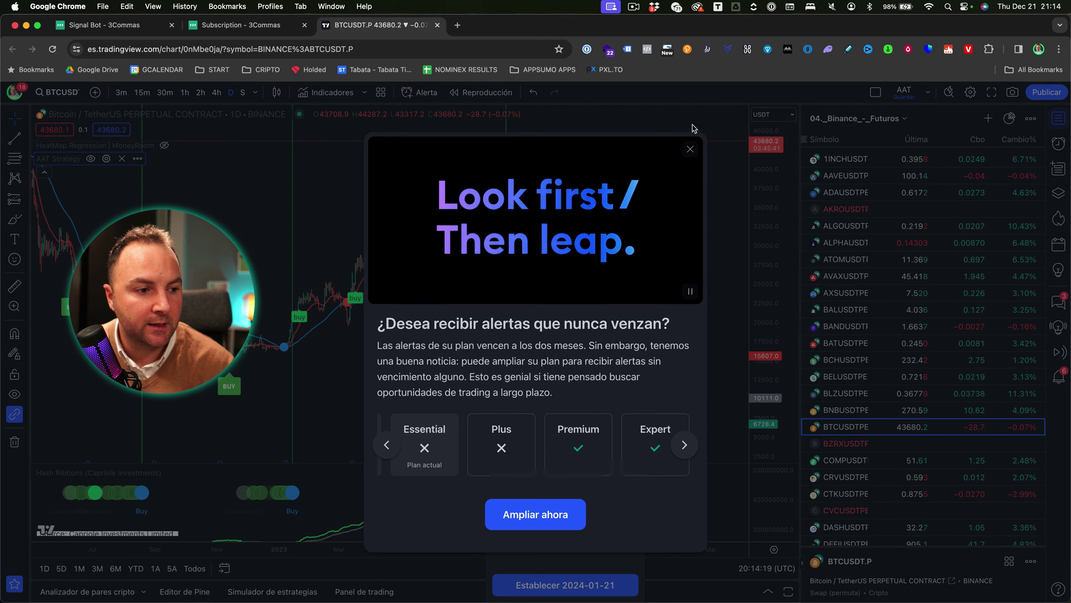
left_click(690, 151)
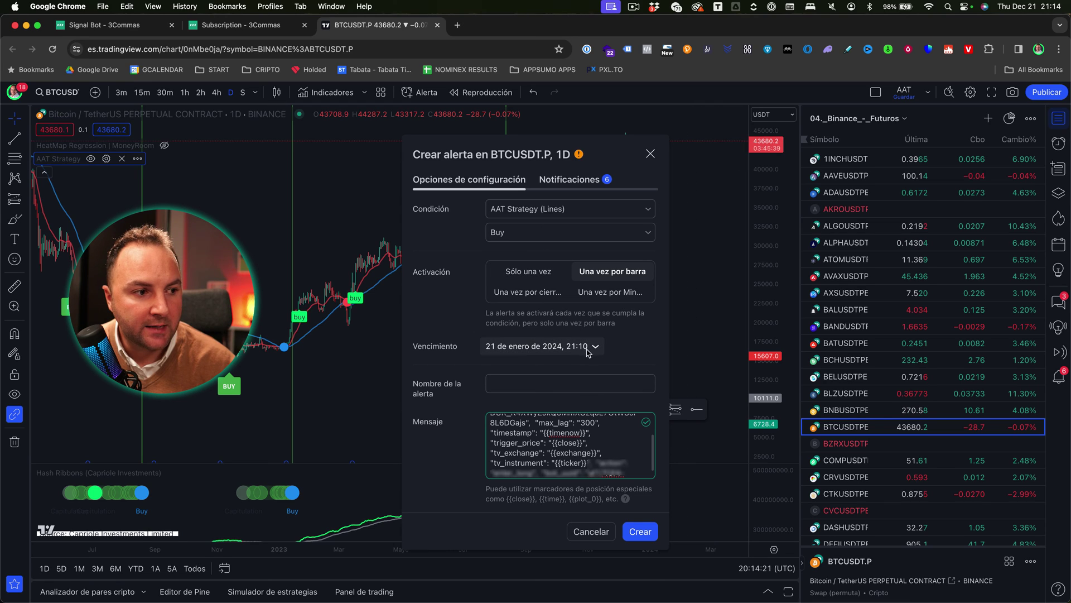
Step: Set the alert's expiration date to 19 February 2024
left_click(593, 350)
left_click(627, 404)
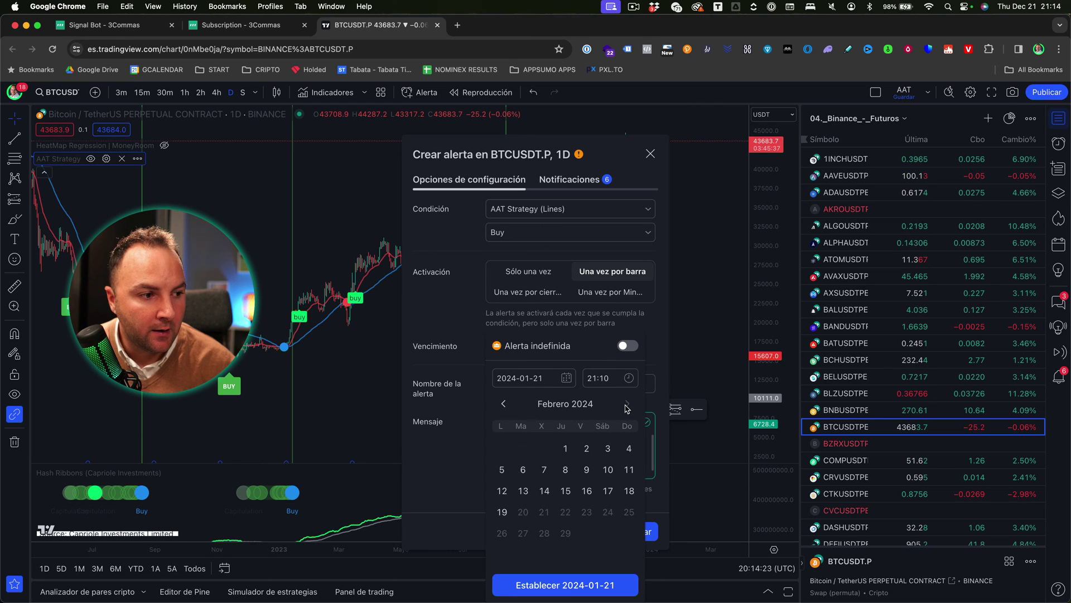
left_click(502, 513)
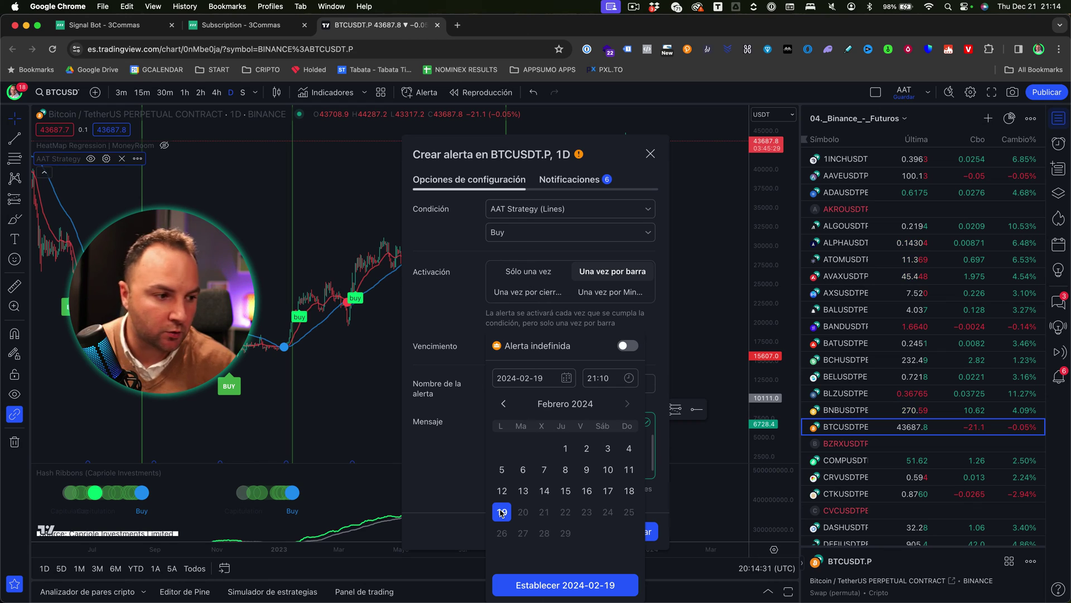
left_click(547, 585)
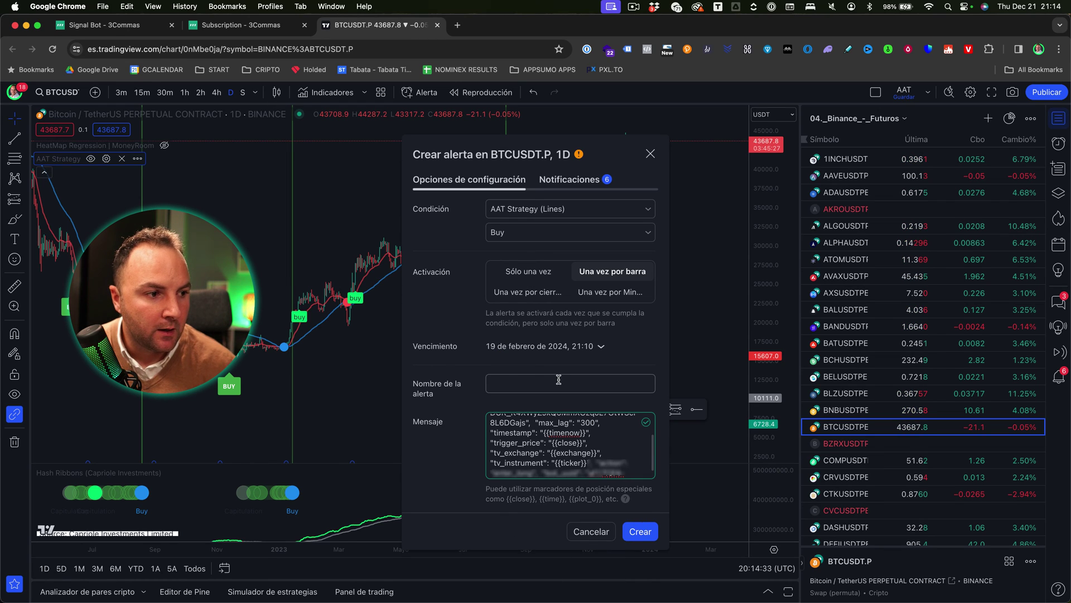
Step: Name the alert BUY LONG FUT SIGNAL BOT, create it and check it in the list of alerts
left_click(519, 378)
type("B")
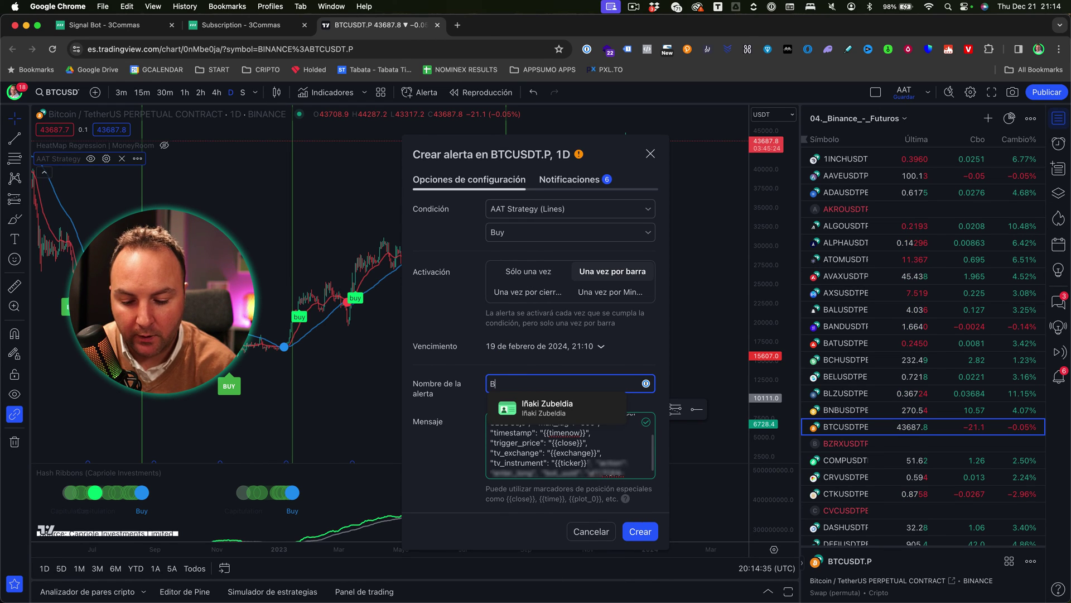
type("UY LONG FUT")
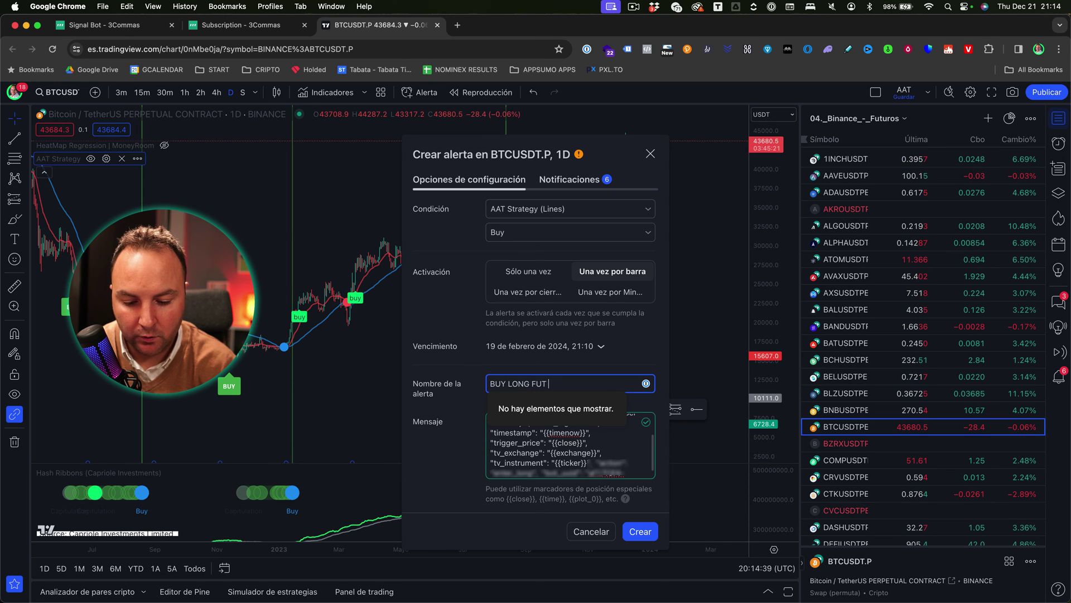
type(" SIGNAL BOT")
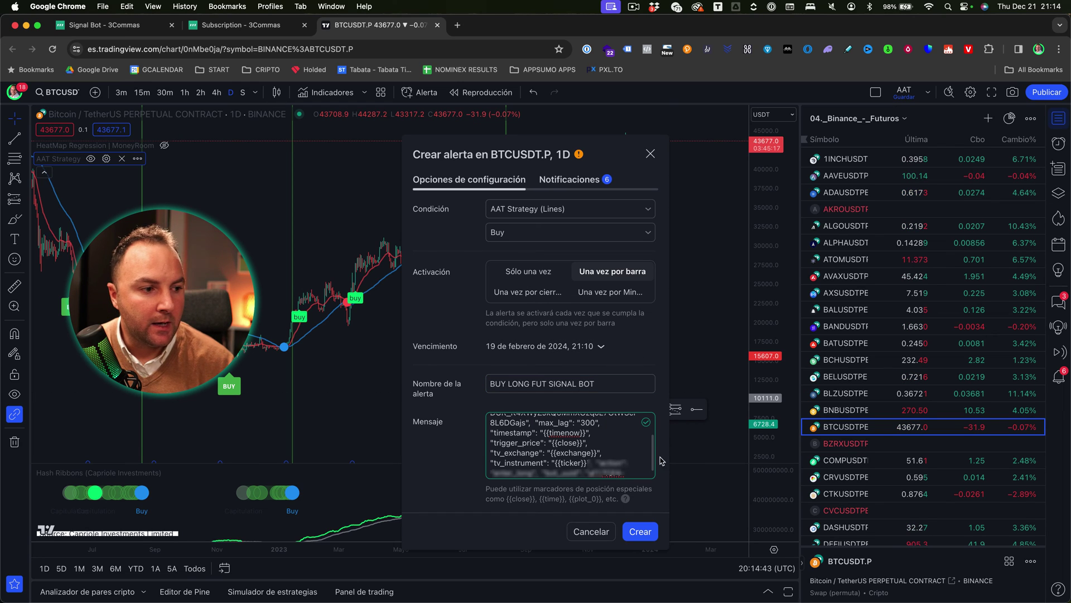
left_click(640, 531)
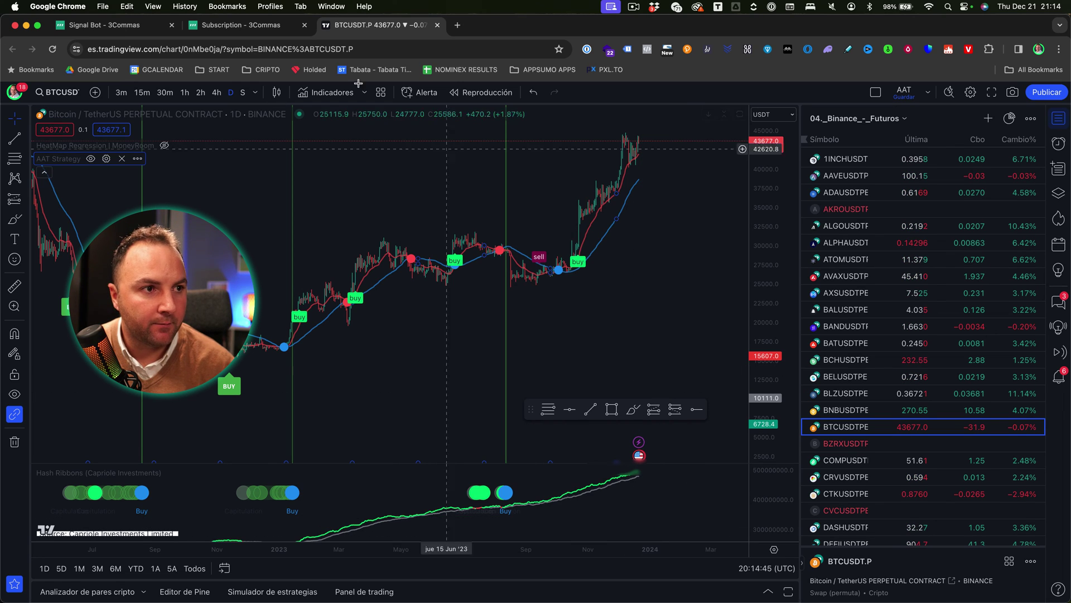
left_click(1058, 144)
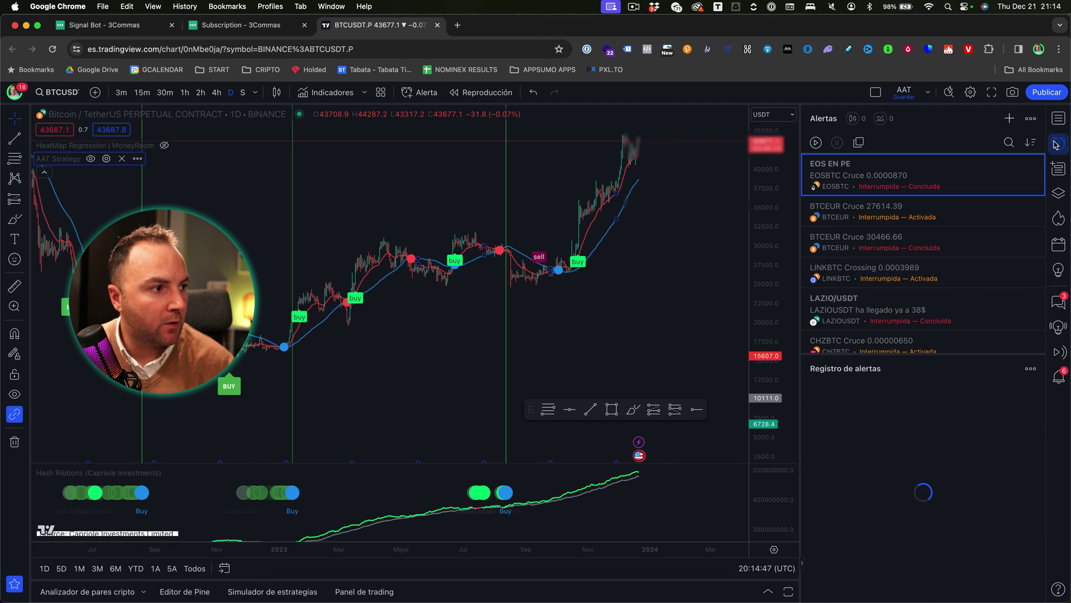
mouse_move(837, 179)
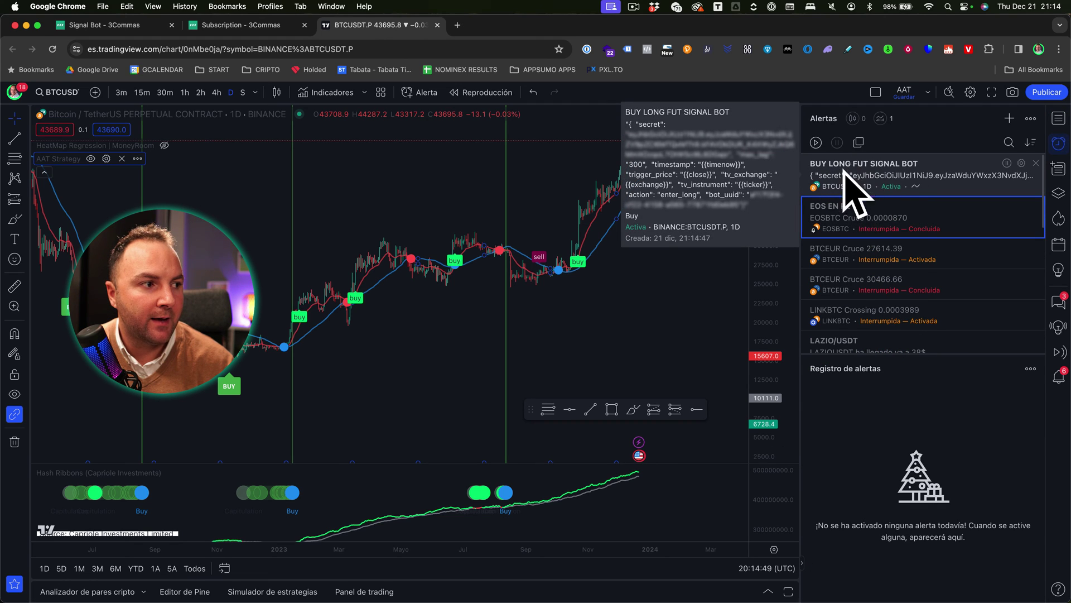
Step: Switch to 3Commas, confirm the Entry long webhook as set and copy the webhook message of the Exit long order
left_click(140, 25)
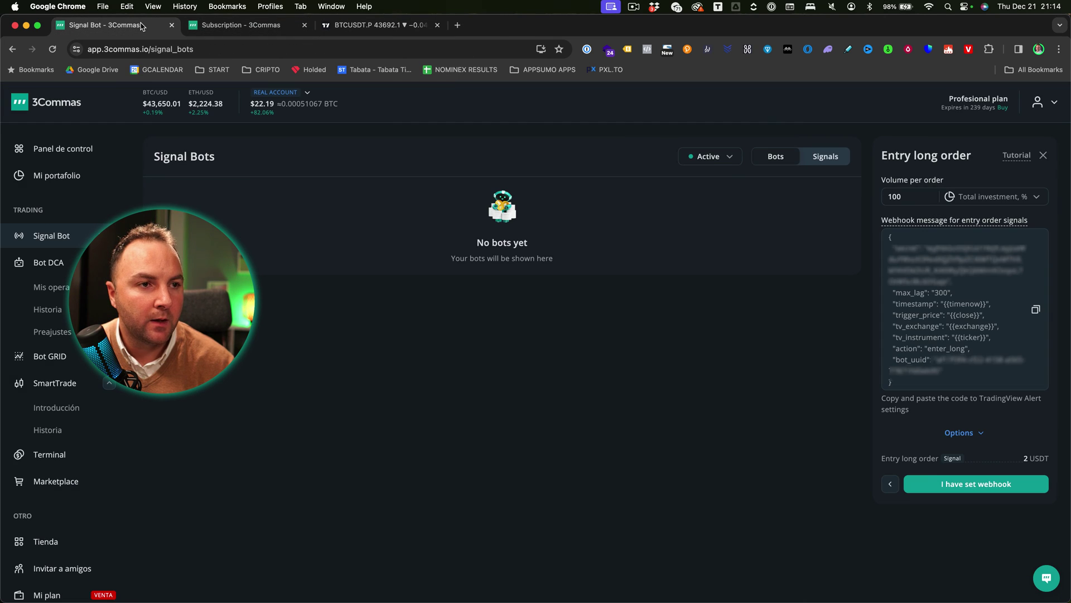
left_click(977, 490)
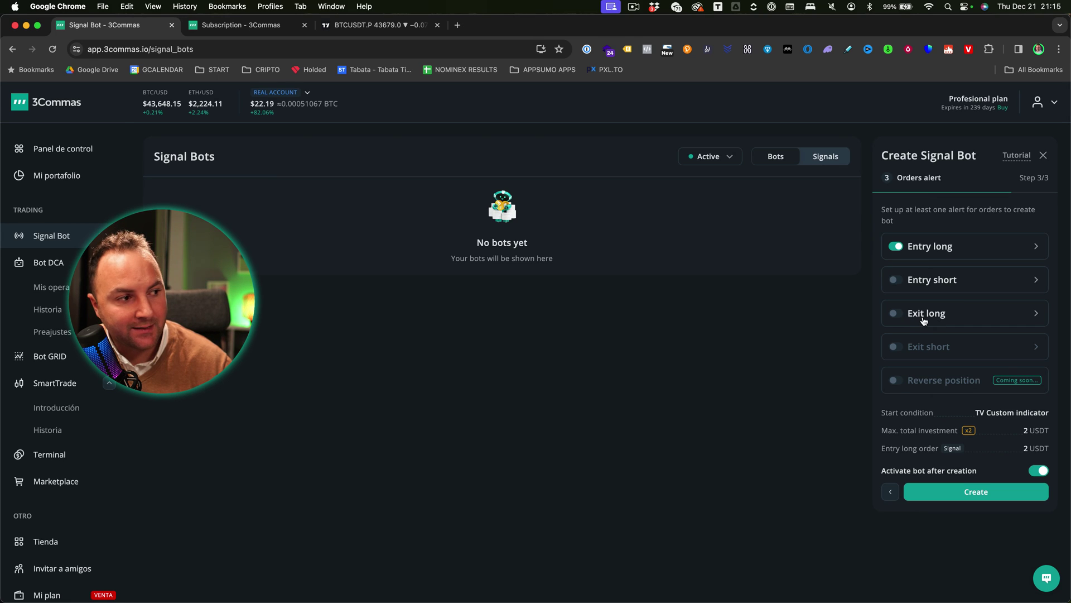
left_click(985, 317)
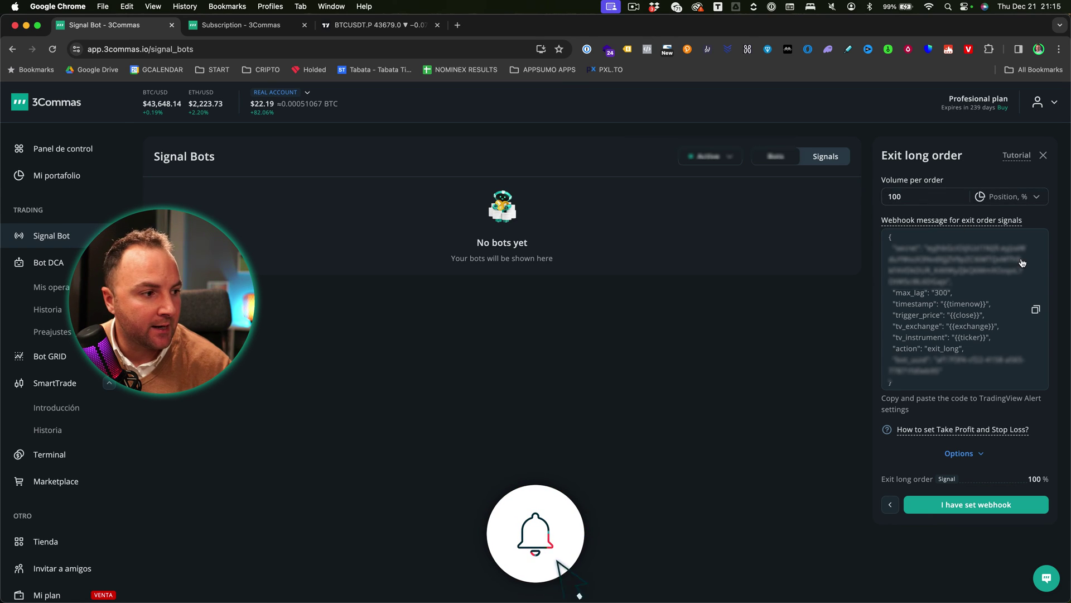
left_click(1036, 312)
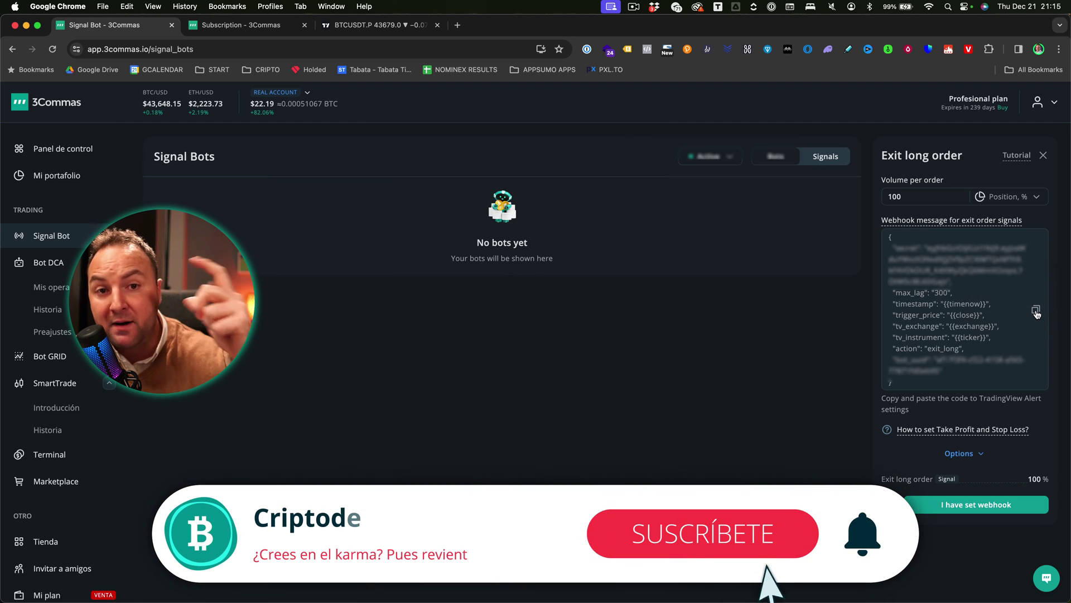
Step: Switch to TradingView, start a new AAT Strategy alert and replace its message with the copied Exit long webhook message, including the bot's secret token
left_click(250, 28)
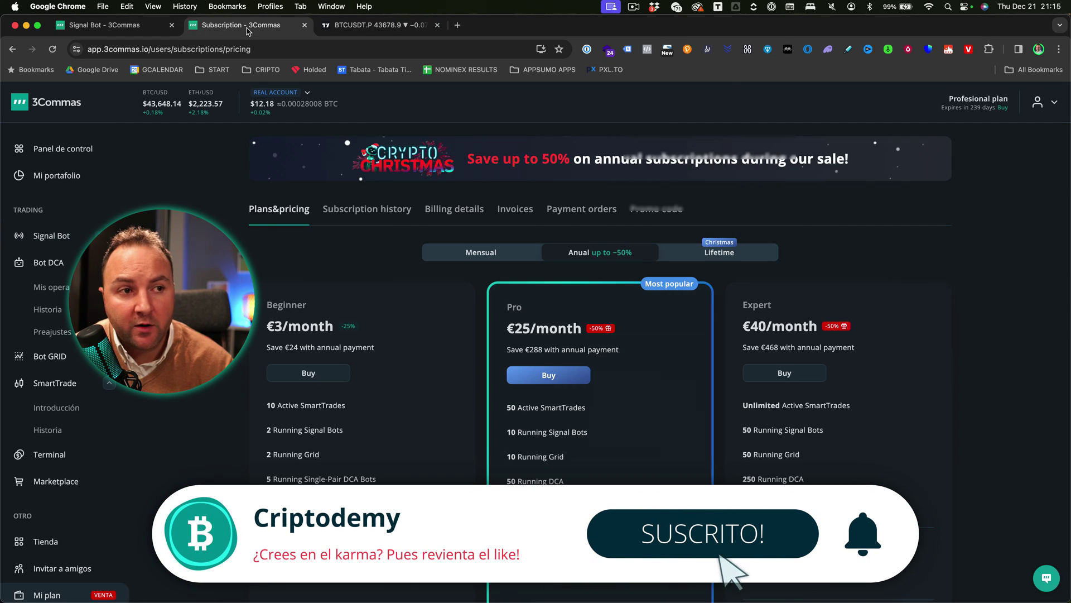
left_click(350, 28)
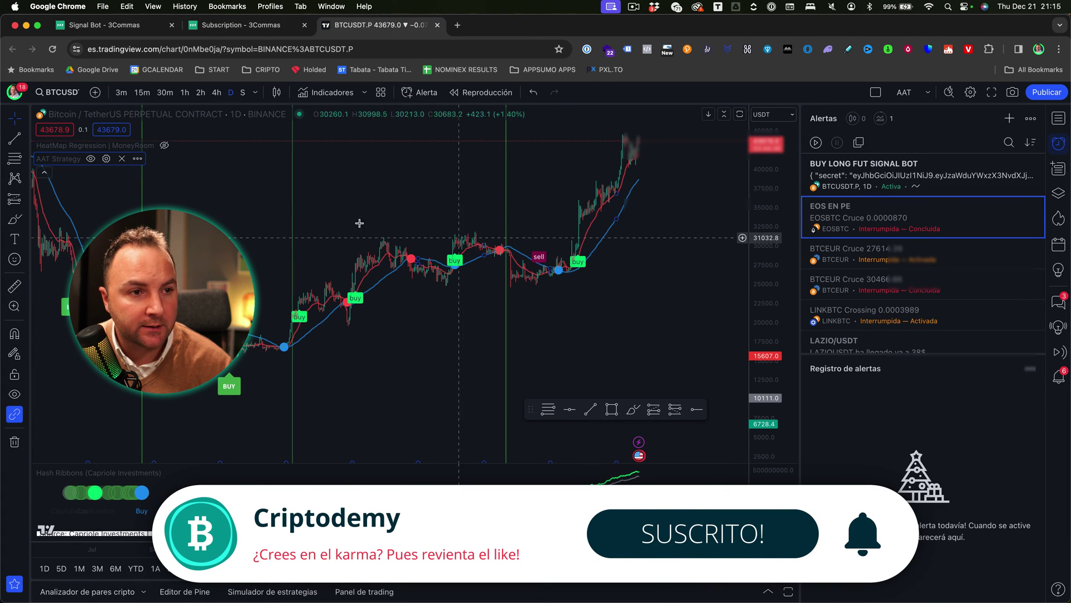
left_click(137, 159)
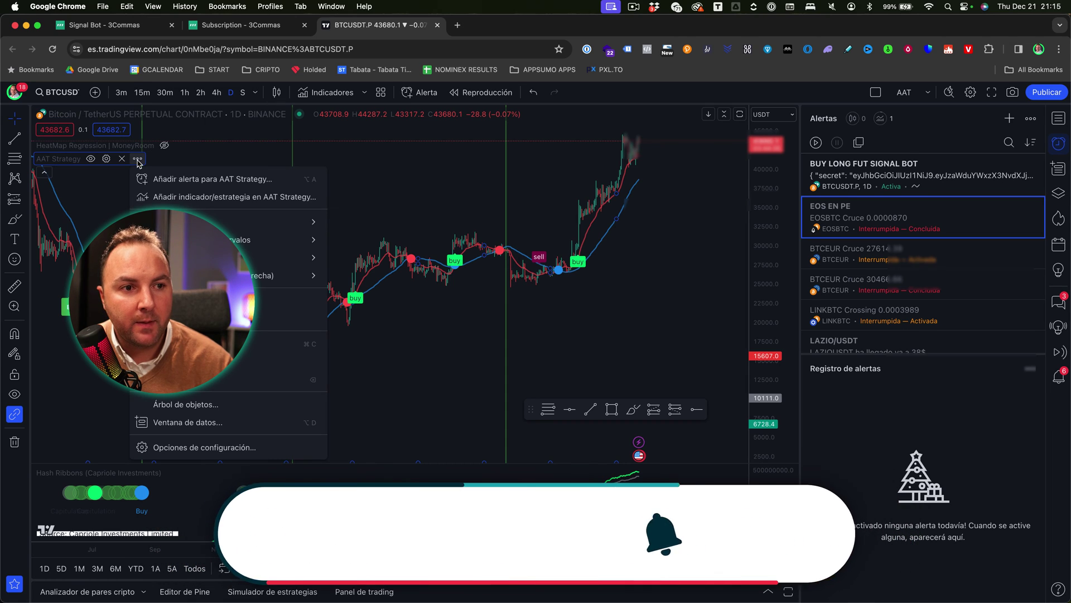
left_click(184, 179)
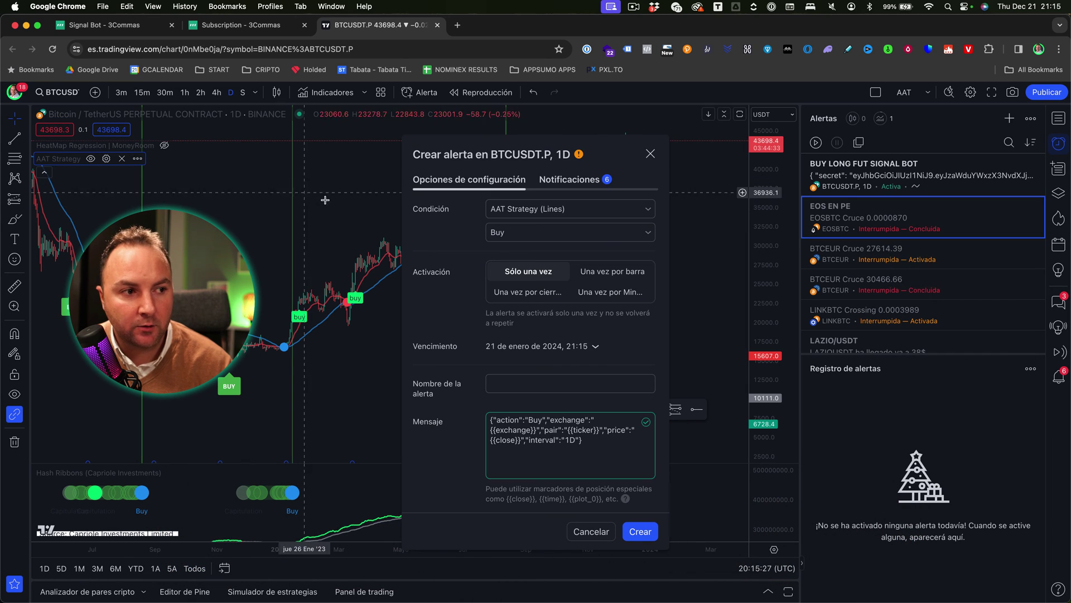
triple_click(550, 437)
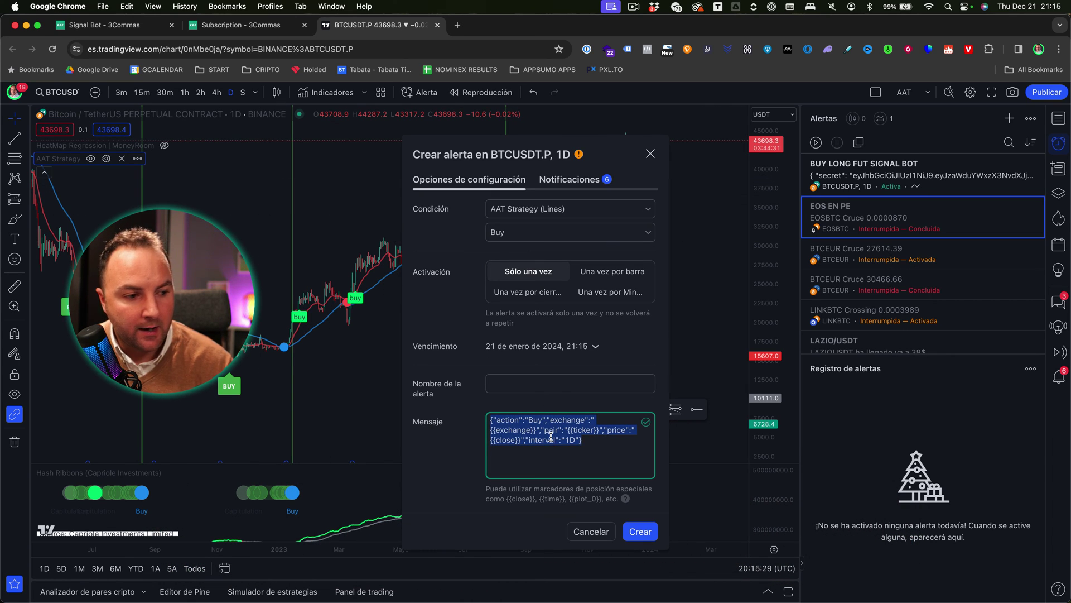
key("BackSpace")
key("super+v")
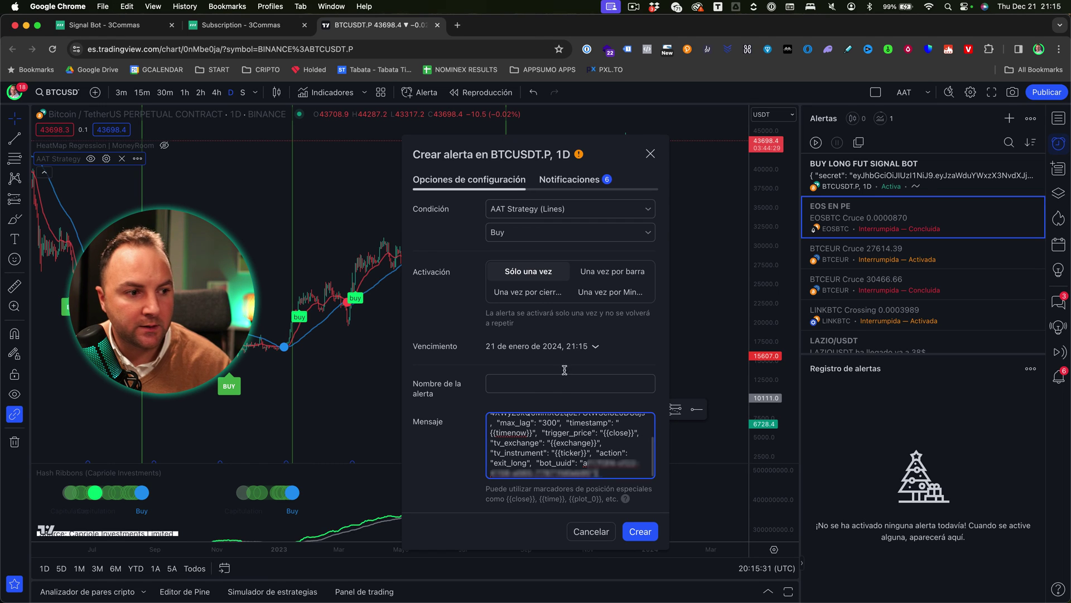
Step: Name the new alert TP and set its activation to Una vez por barra
left_click(540, 381)
type("T")
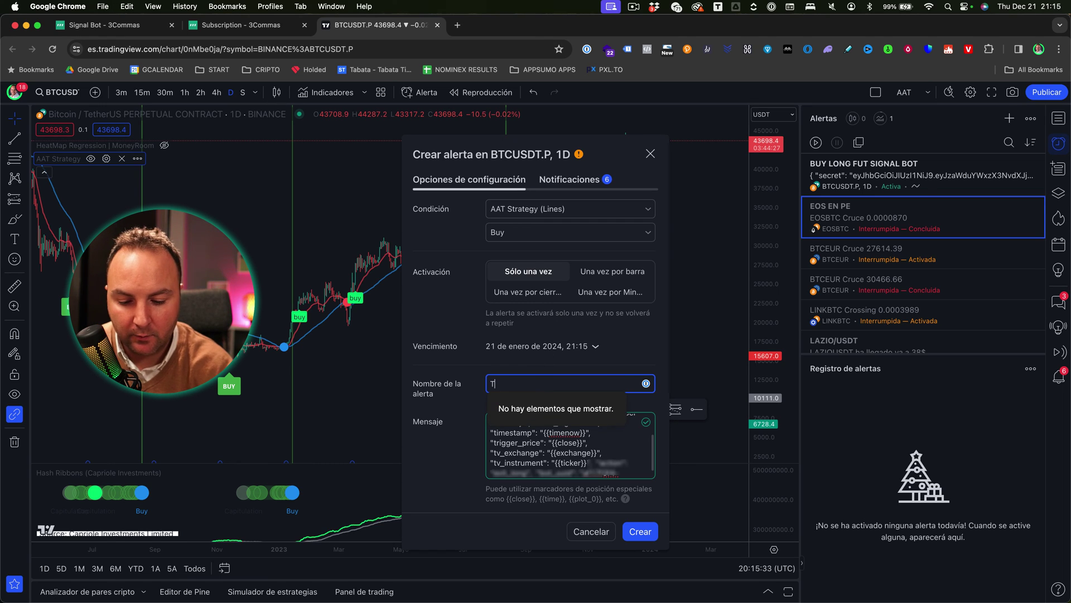
type("P")
left_click(612, 271)
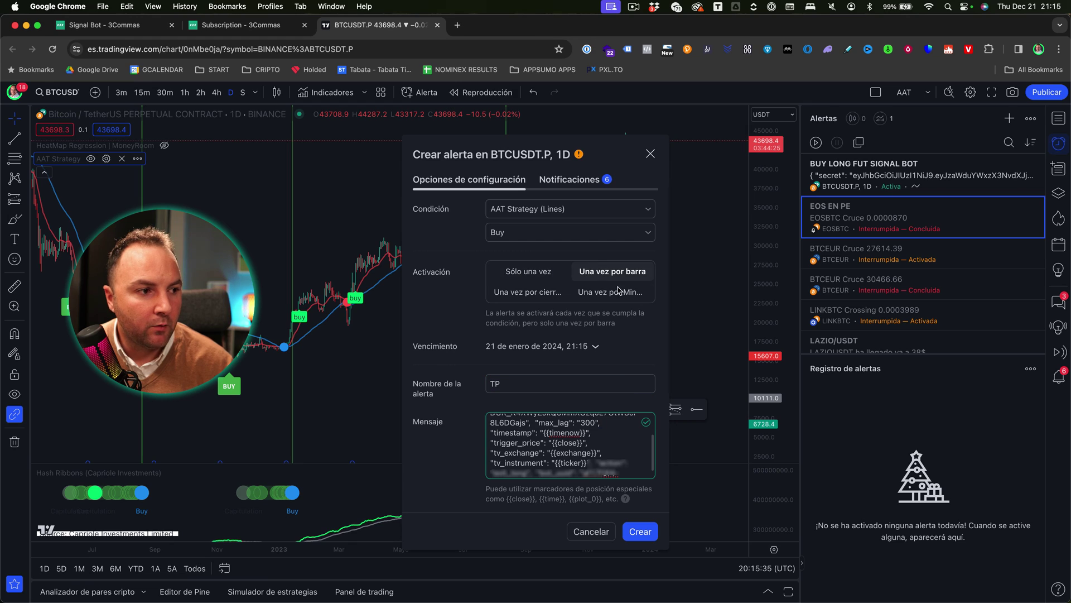
Step: Set the TP alert's expiration date to 19 February 2024
left_click(552, 346)
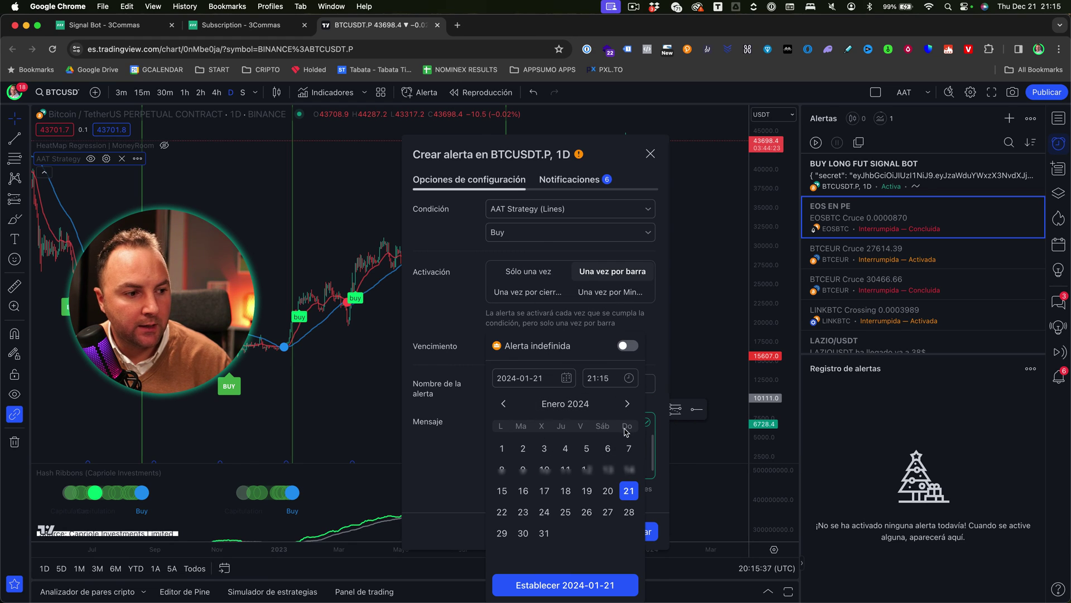
left_click(627, 404)
left_click(502, 512)
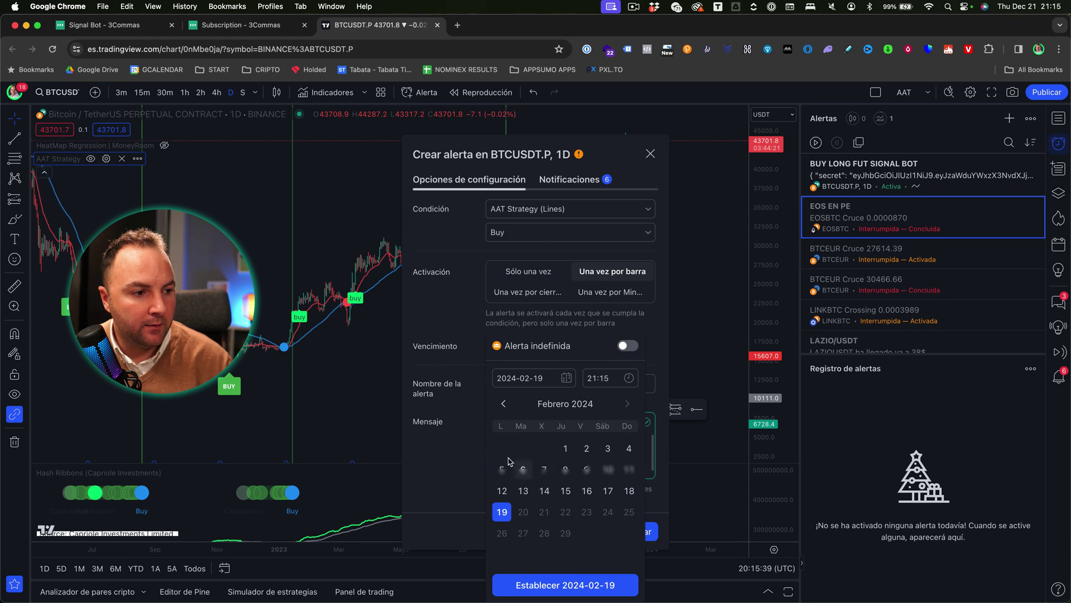
left_click(530, 583)
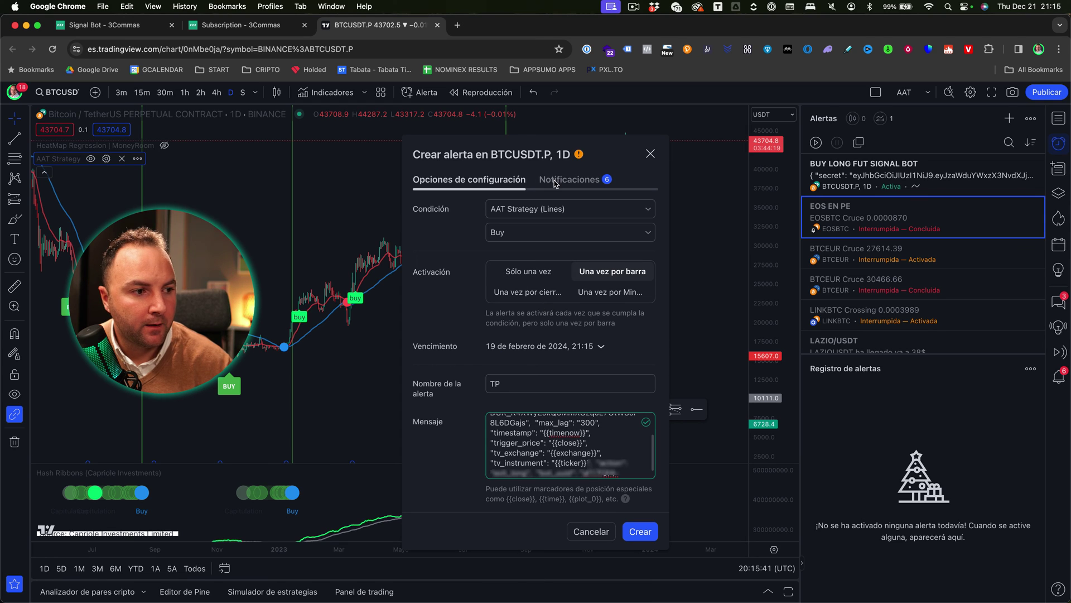
Step: Change the TP alert's condition to Movimiento ascendente en %, after trying Sell
left_click(531, 234)
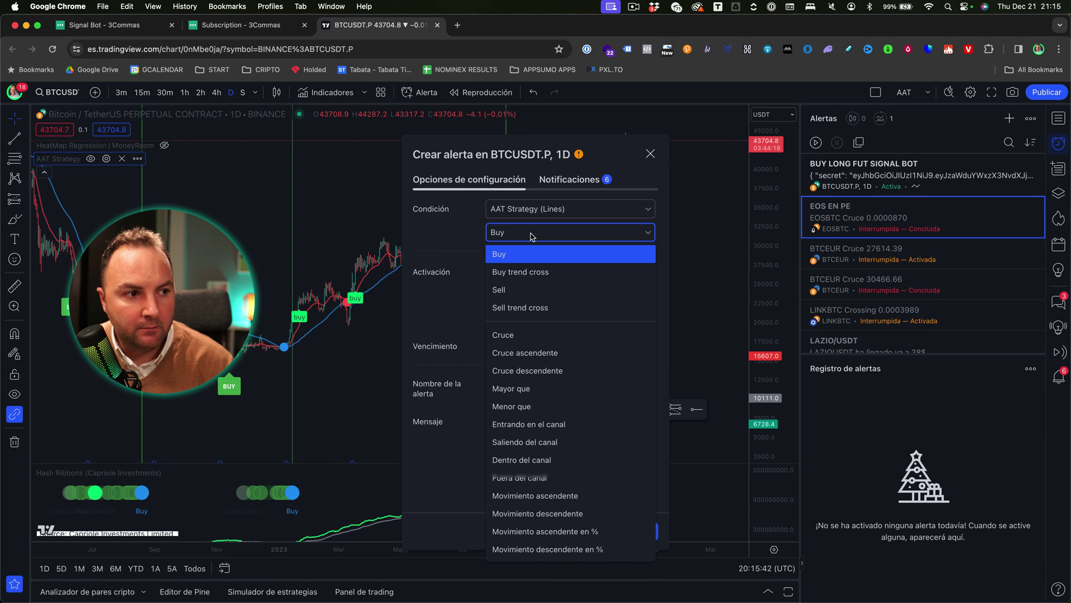
left_click(522, 289)
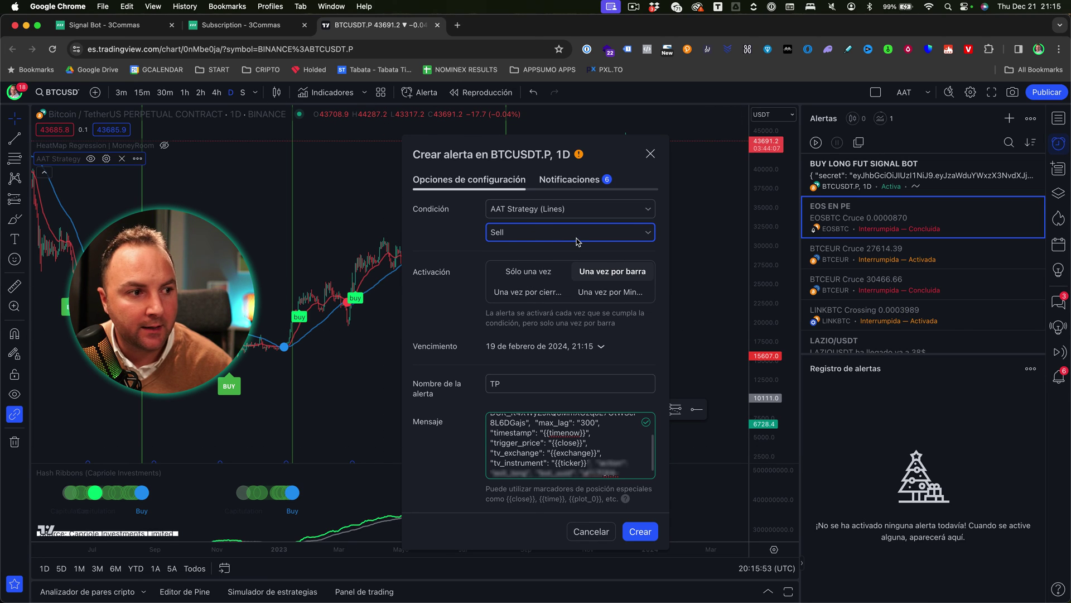
left_click(556, 239)
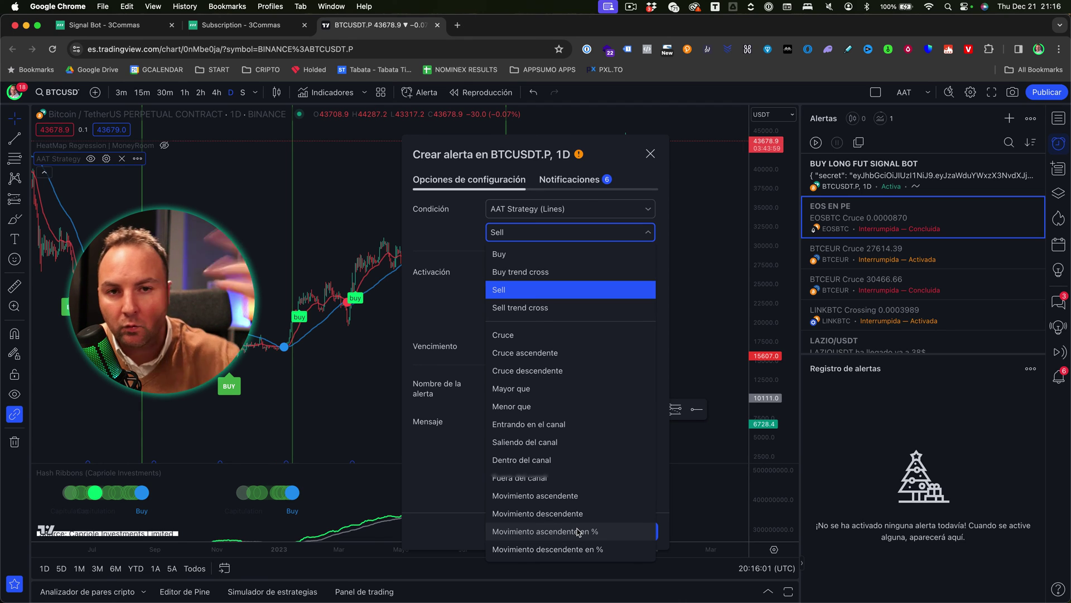
left_click(558, 534)
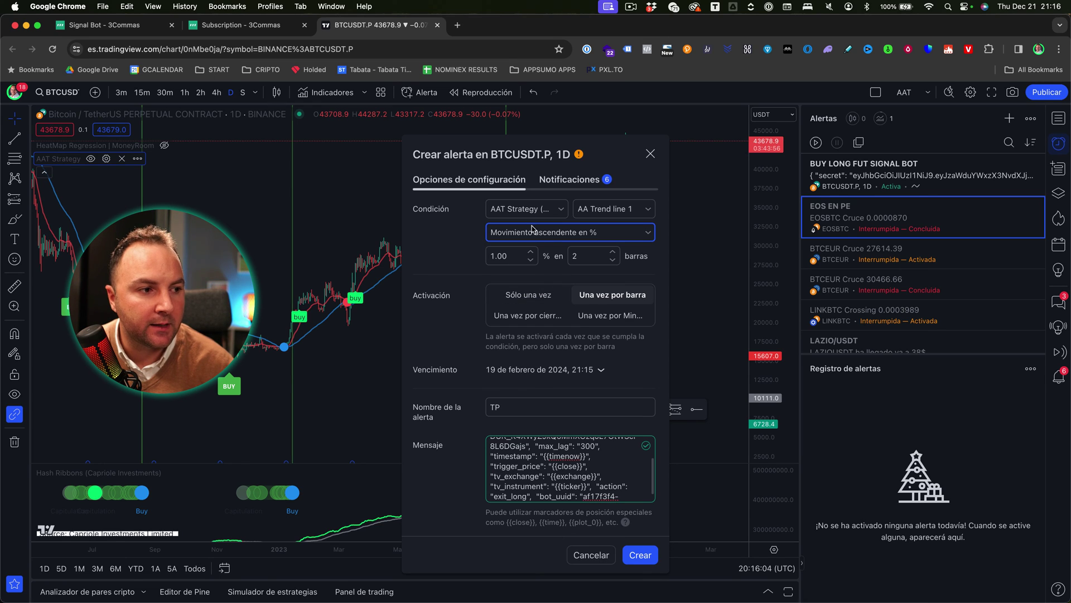
Step: Set the upward movement to 20% in 300 barras and create the TP alert
left_click(494, 255)
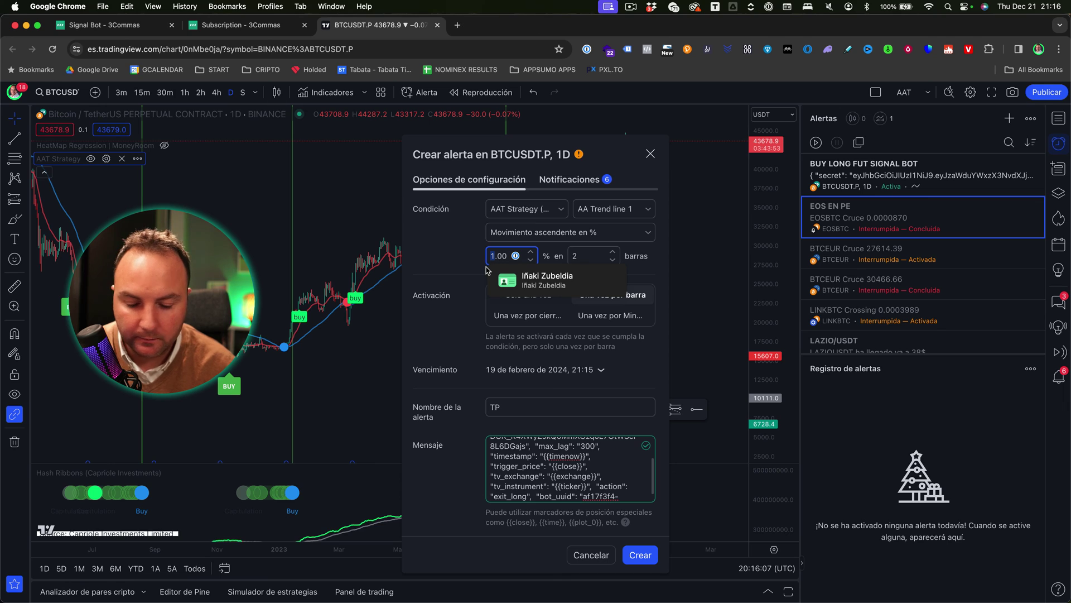
key("Delete")
type("2")
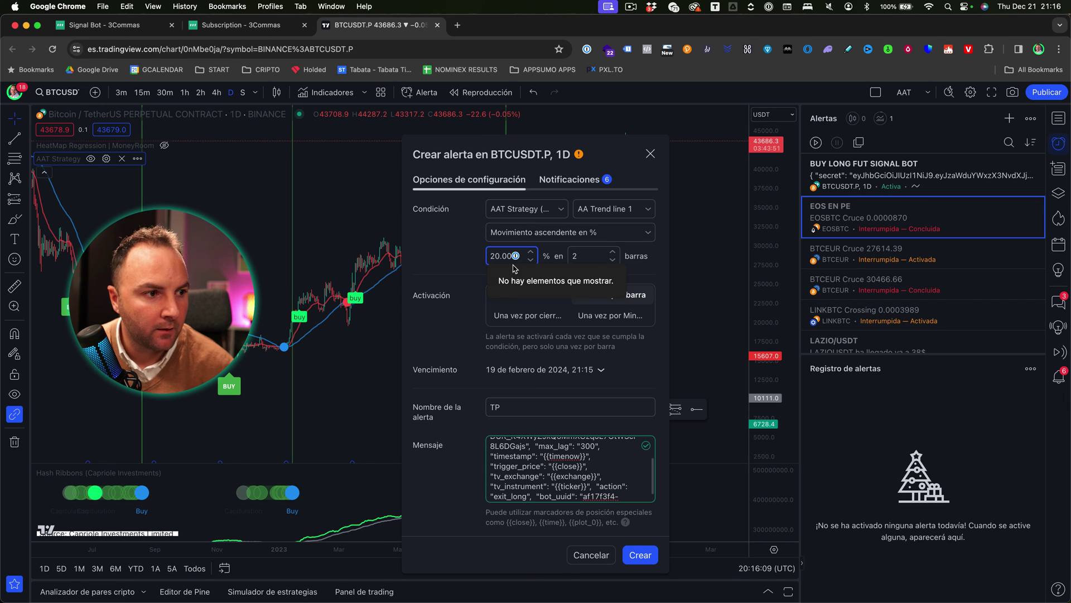
type("0")
left_click(583, 255)
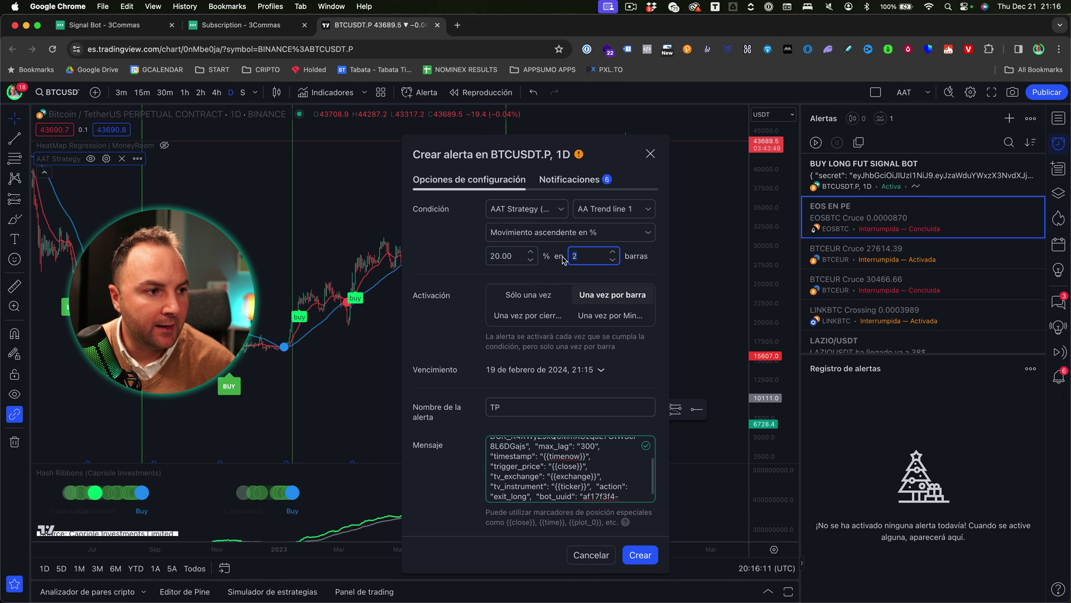
type("300")
left_click(642, 297)
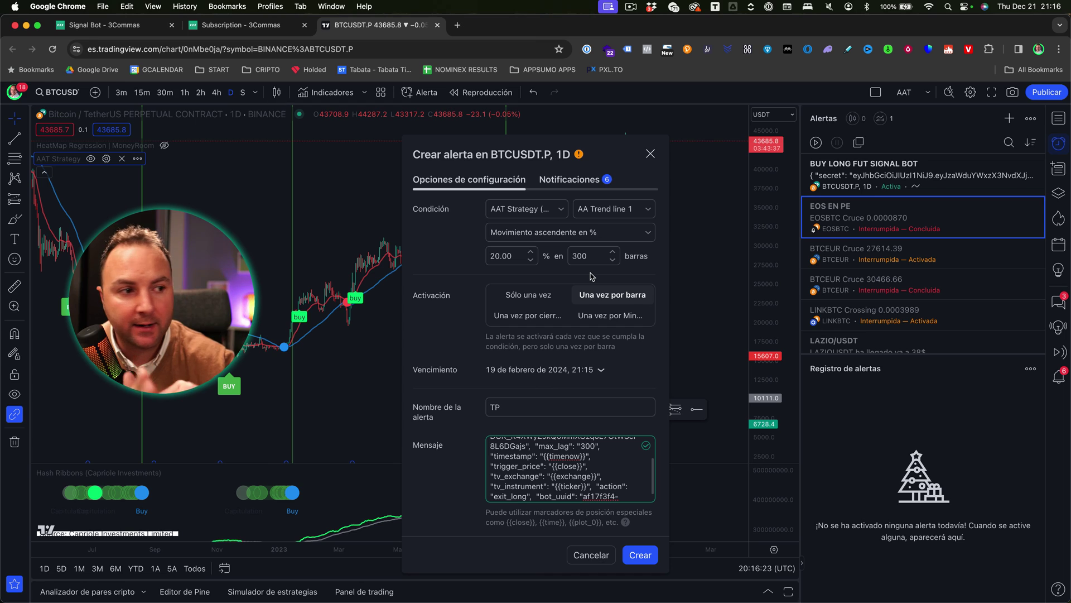
left_click(640, 555)
Step: Switch to 3Commas, confirm the Exit long webhook as set and create the signal bot with activation after creation turned off
left_click(134, 26)
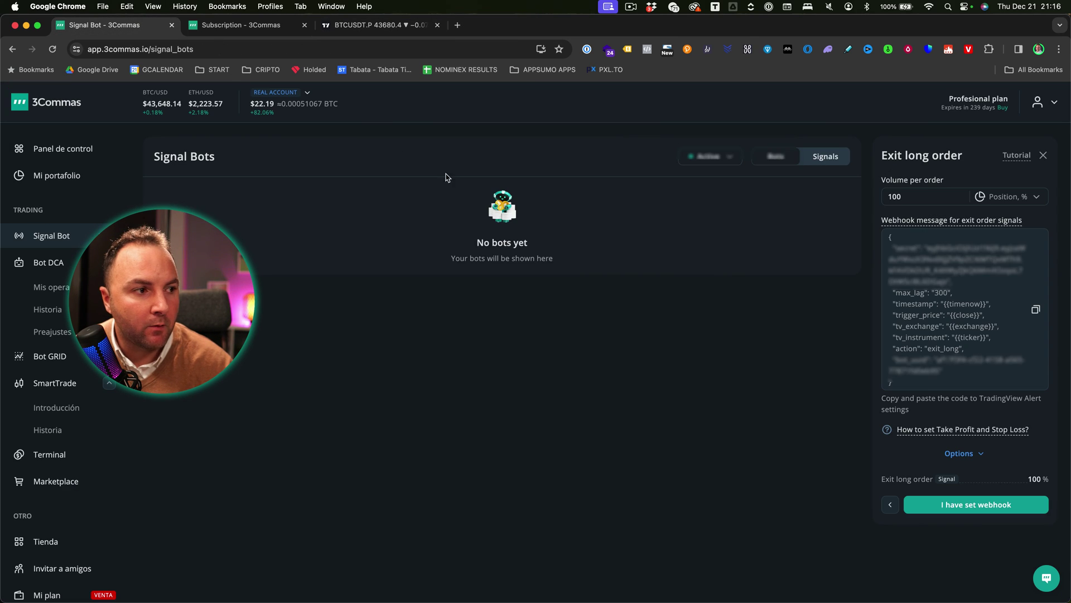
left_click(982, 509)
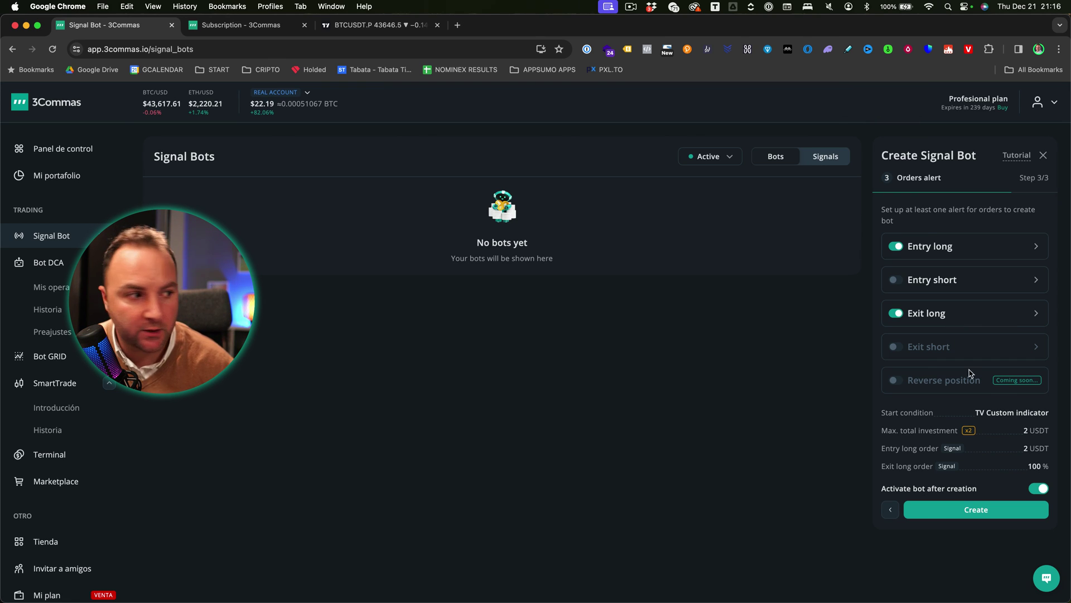
left_click(1038, 488)
left_click(986, 514)
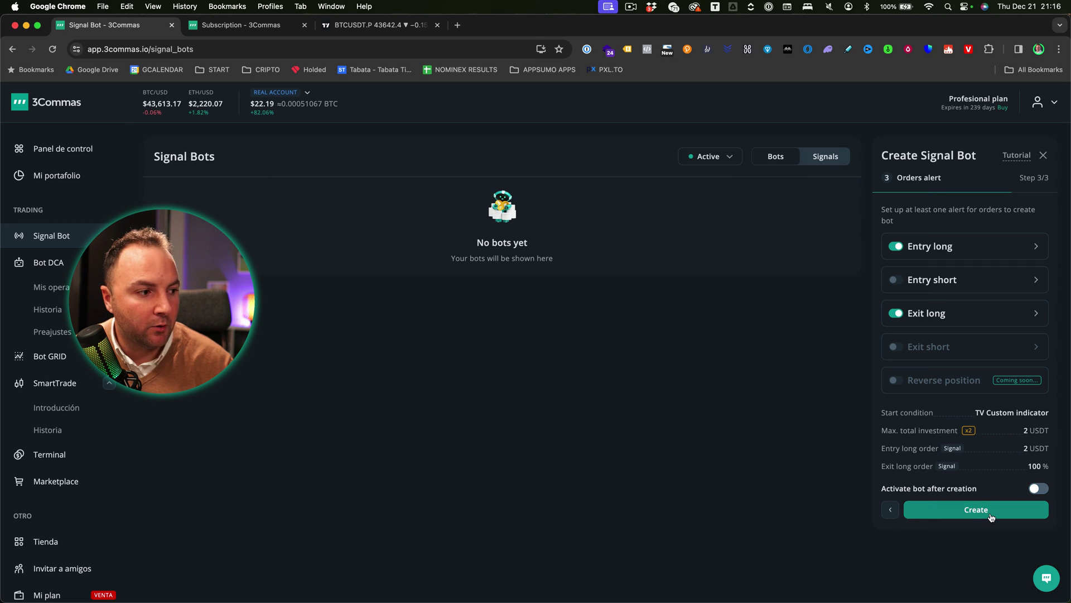